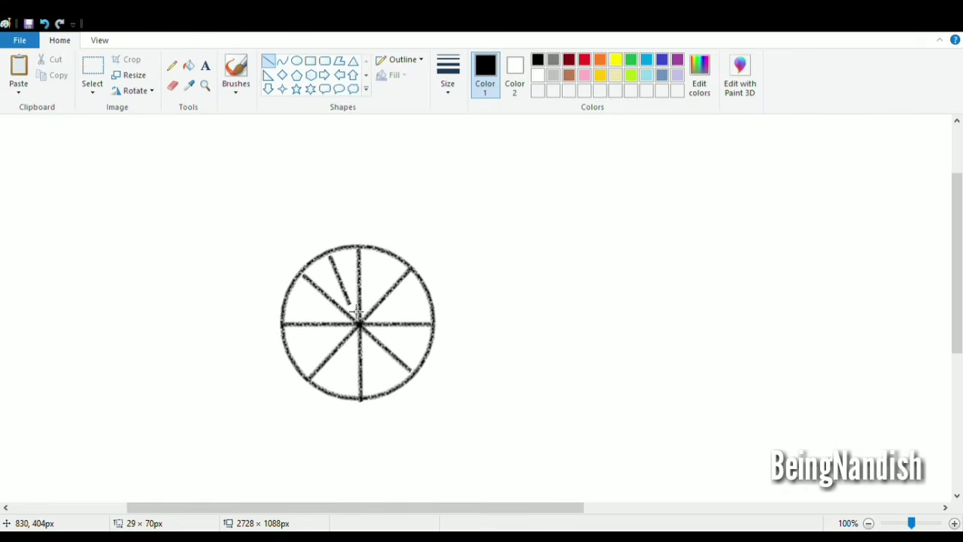
- Draw the remaining diagonal spokes across the wheel through its centre, placed in the gaps between the existing spokes
mouse_move(387, 257)
left_mouse_down()
mouse_move(343, 393)
mouse_move(336, 391)
left_mouse_up()
left_click_drag(287, 297, 427, 350)
left_click_drag(430, 298, 293, 368)
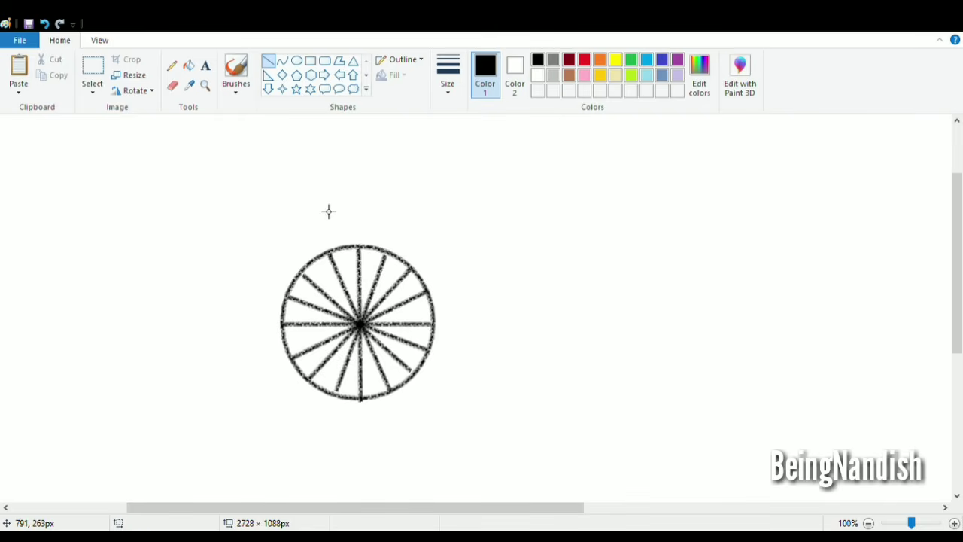
- Draw a small hub circle around the point where the wheel's spokes meet
left_click_drag(281, 226, 351, 335)
left_click(44, 24)
left_click(292, 63)
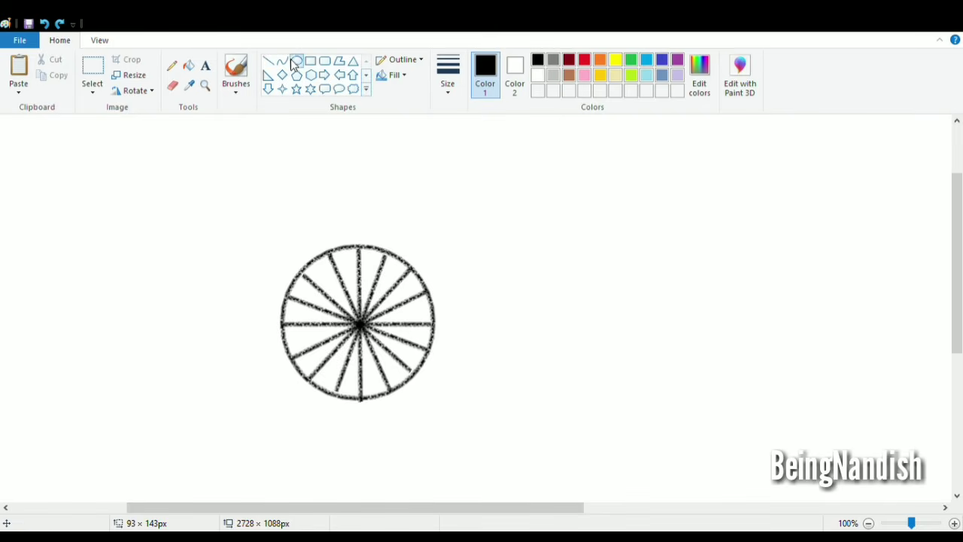
left_click_drag(338, 300, 382, 345)
- Try to erase the spoke lines inside the hub circle
left_click(99, 41)
left_click(18, 67)
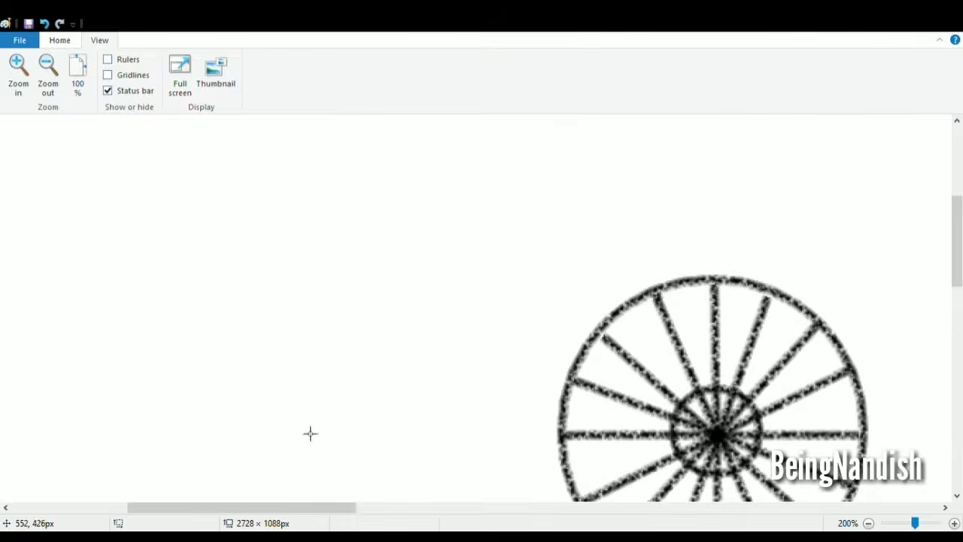
left_click_drag(278, 507, 344, 522)
left_click(59, 40)
left_click(173, 85)
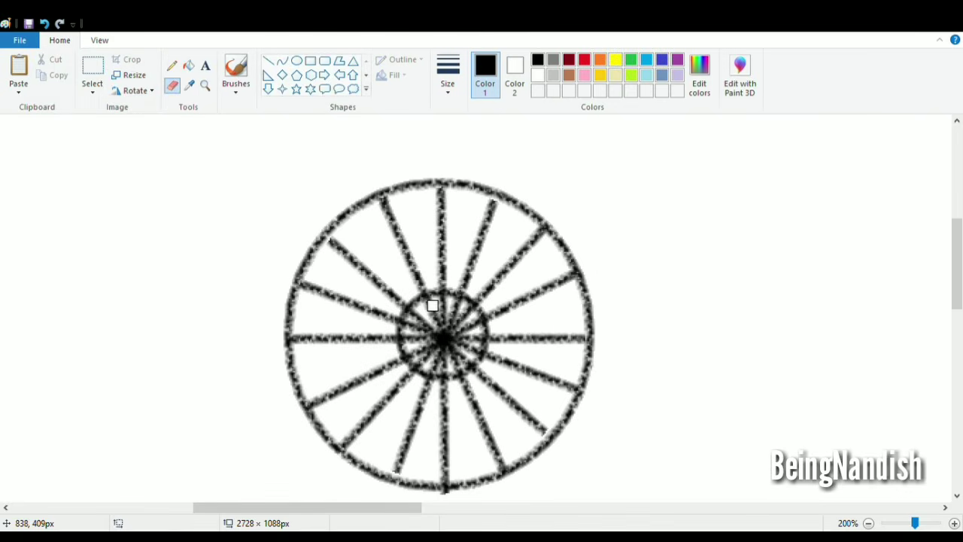
left_click_drag(432, 305, 434, 350)
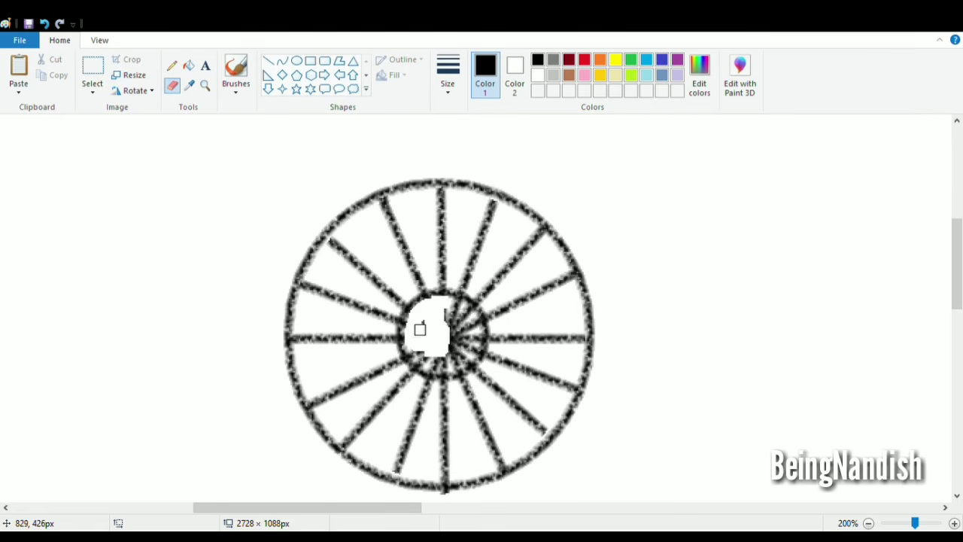
left_click_drag(432, 364, 472, 351)
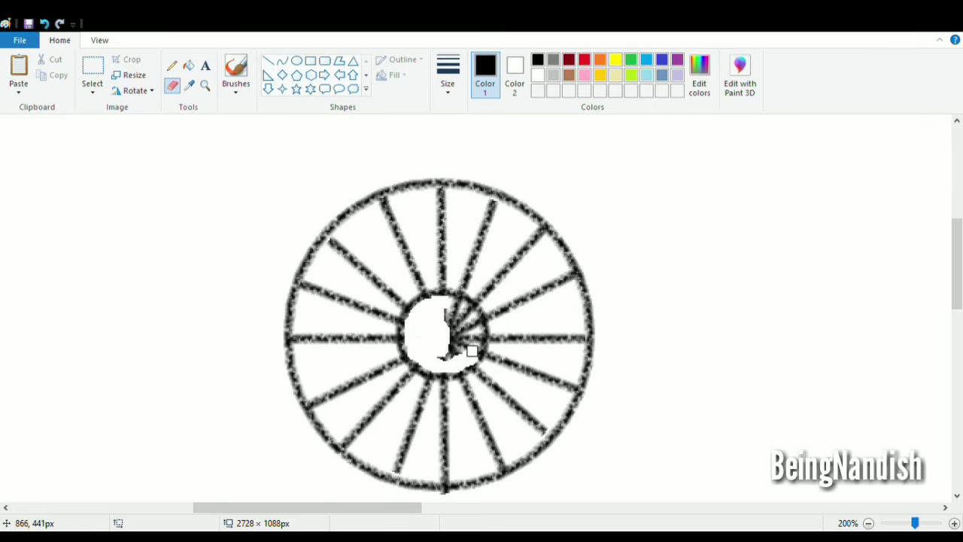
left_click(44, 25)
- Draw a white ellipse of about 48 × 46 px inside the hub circle and erase the spoke lines within the hub
left_click(296, 60)
left_click_drag(408, 301, 479, 367)
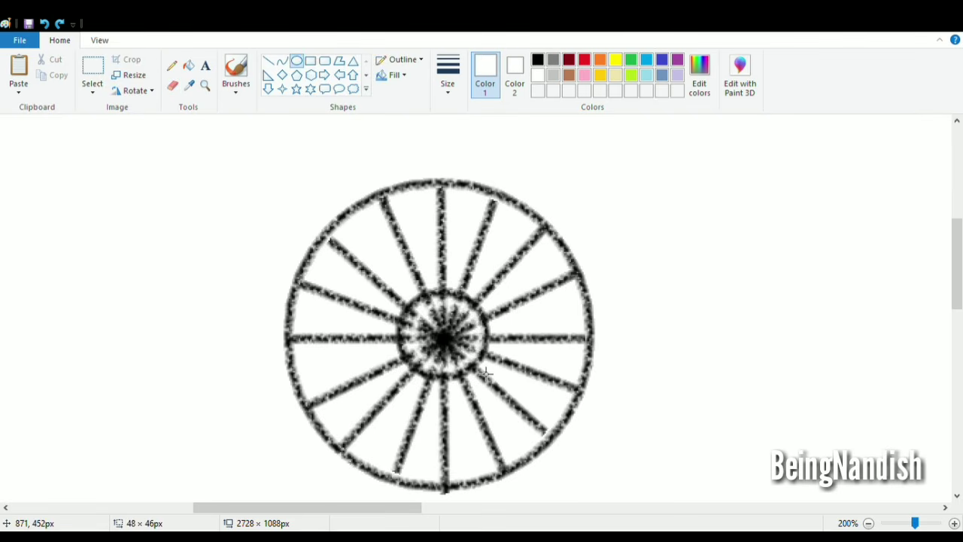
left_click(172, 85)
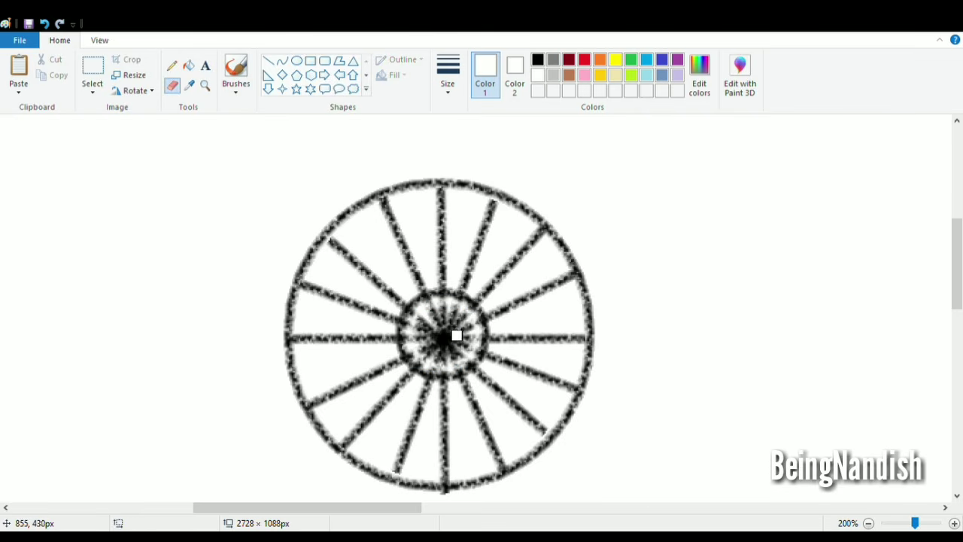
mouse_move(451, 331)
left_mouse_down()
mouse_move(438, 352)
mouse_move(454, 345)
mouse_move(467, 318)
mouse_move(440, 308)
mouse_move(417, 352)
left_mouse_up()
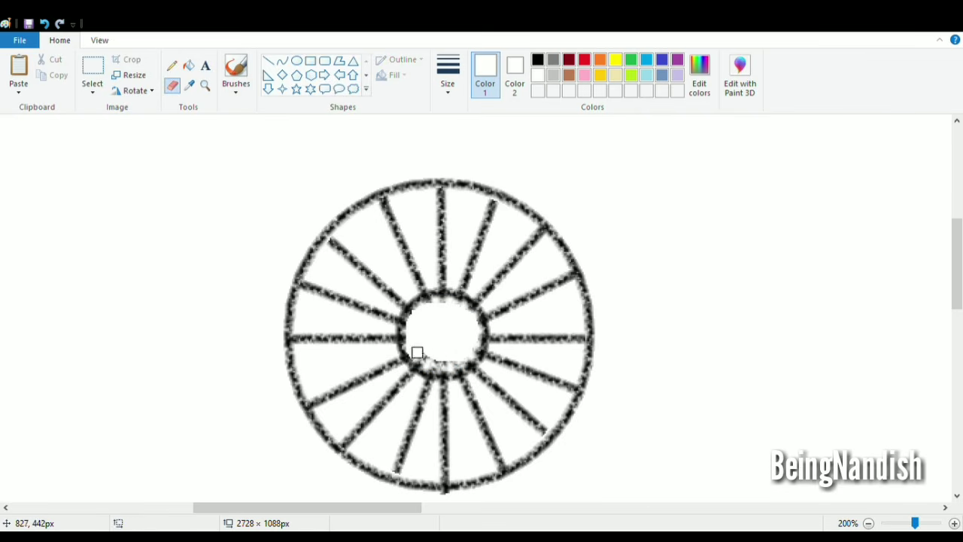
- Draw a black circle of about 48 × 47 px inside the hub and centre it within the hub ring
left_click(539, 61)
left_click(296, 61)
left_click_drag(412, 305, 477, 377)
left_click_drag(456, 346, 453, 341)
left_click_drag(479, 375, 452, 348)
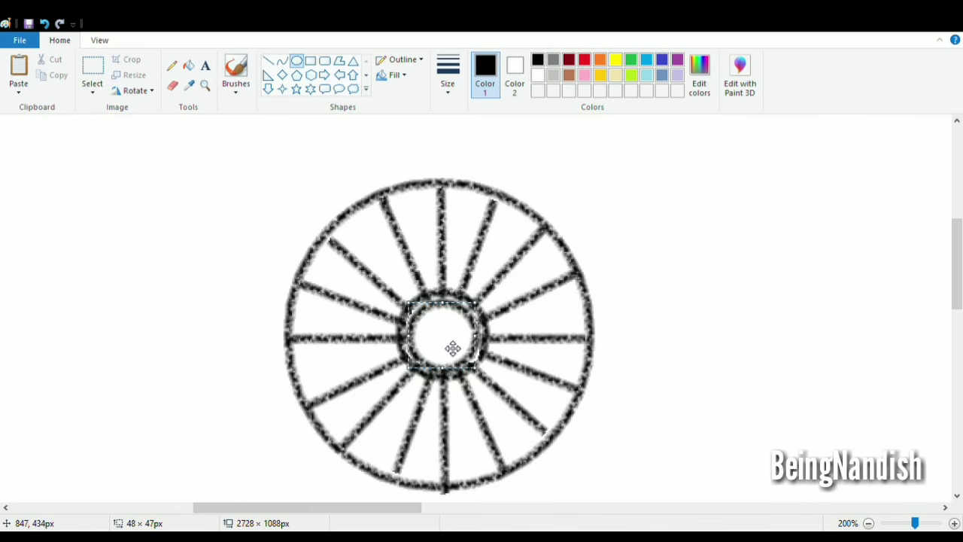
left_click(616, 220)
left_click(173, 85)
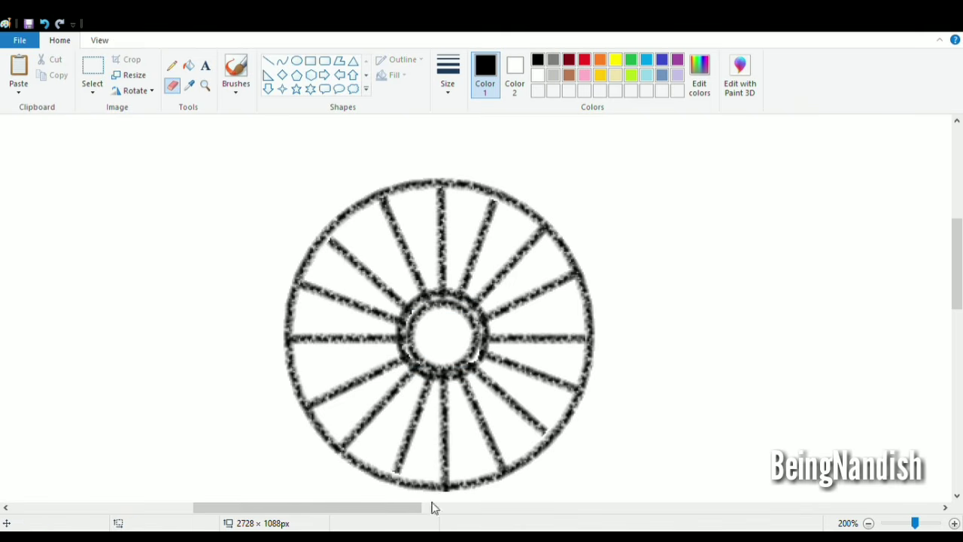
- Draw a circle of about 228 × 228 px around the wheel's rim and centre it to form a double rim
left_click(299, 63)
left_click_drag(277, 169, 597, 491)
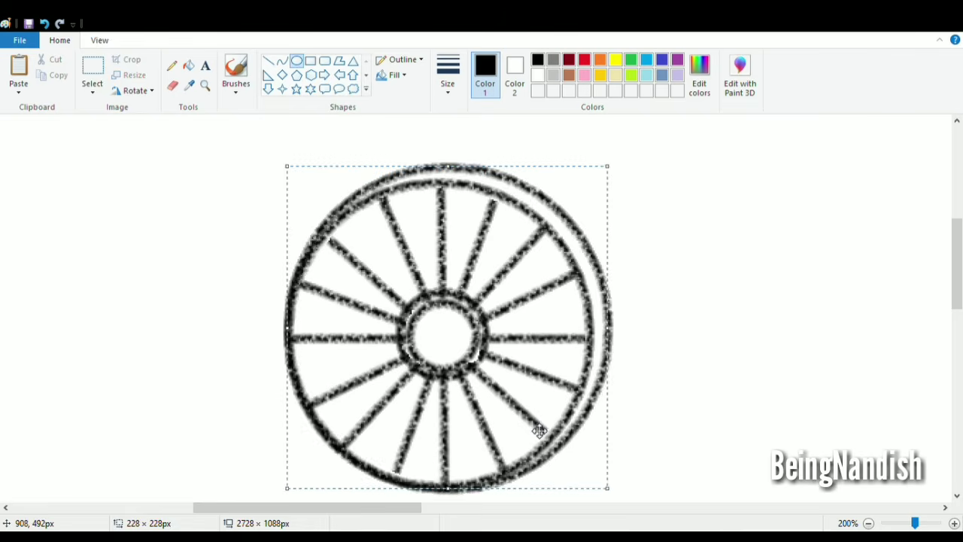
left_click(100, 40)
left_click(78, 75)
left_click_drag(341, 501, 263, 508)
left_click(45, 24)
scroll(197, 236, "up", 3)
scroll(283, 167, "down", 3)
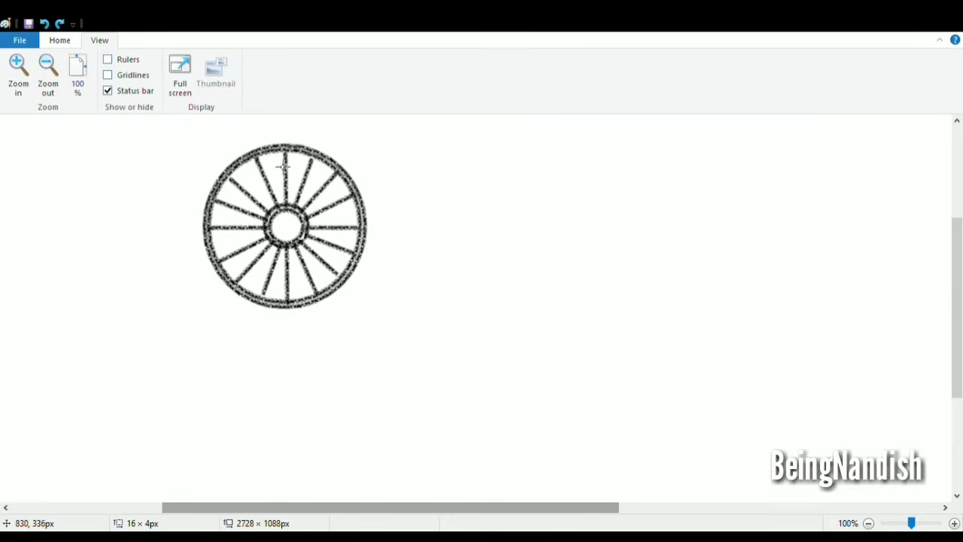
- Draw a tyre circle of about 280 × 277 px around the double rim and centre it on the wheel
left_click_drag(189, 130, 387, 327)
left_click_drag(327, 265, 324, 265)
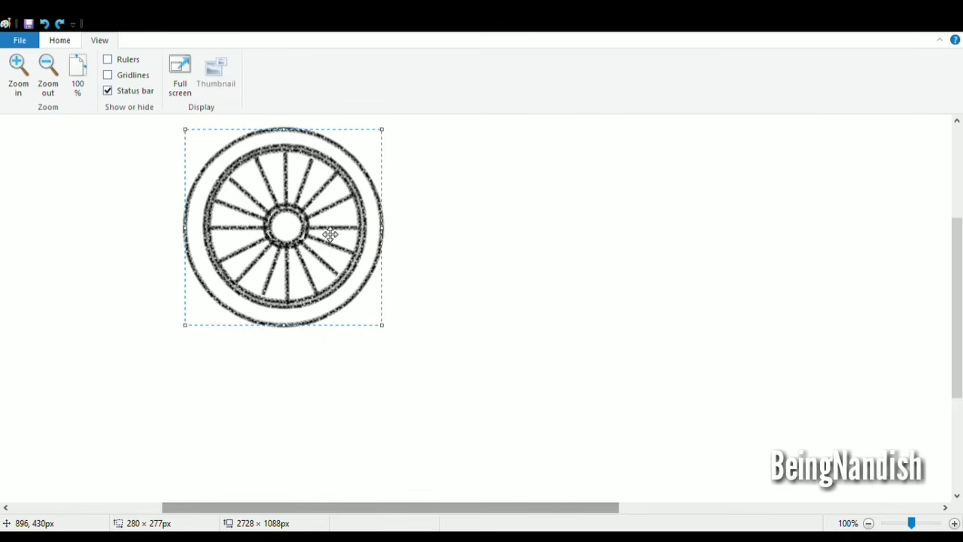
left_click(473, 212)
scroll(437, 244, "up", 3)
scroll(437, 244, "down", 3)
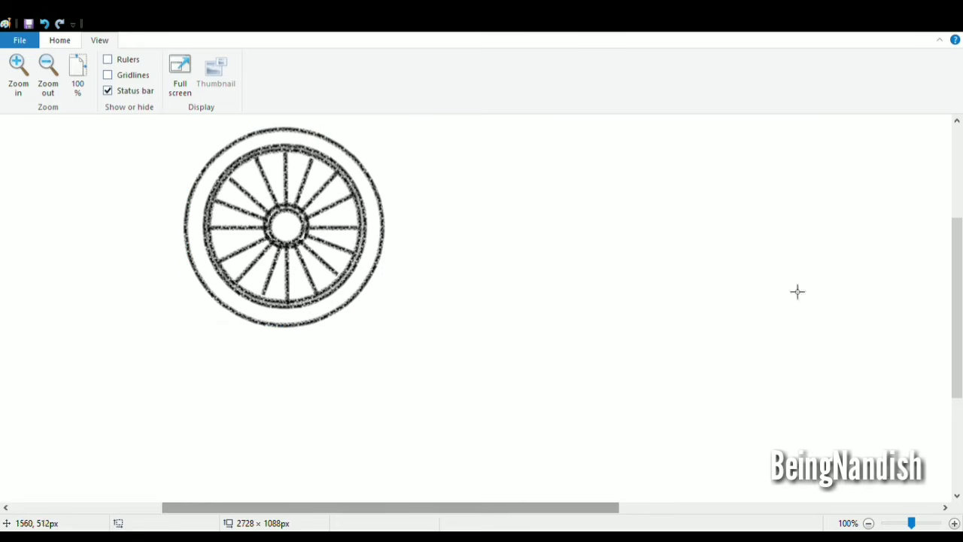
- Draw a wheel-arch circle of about 305 × 305 px around the tyre and centre it on the wheel
scroll(219, 223, "up", 3)
left_click_drag(161, 216, 394, 441)
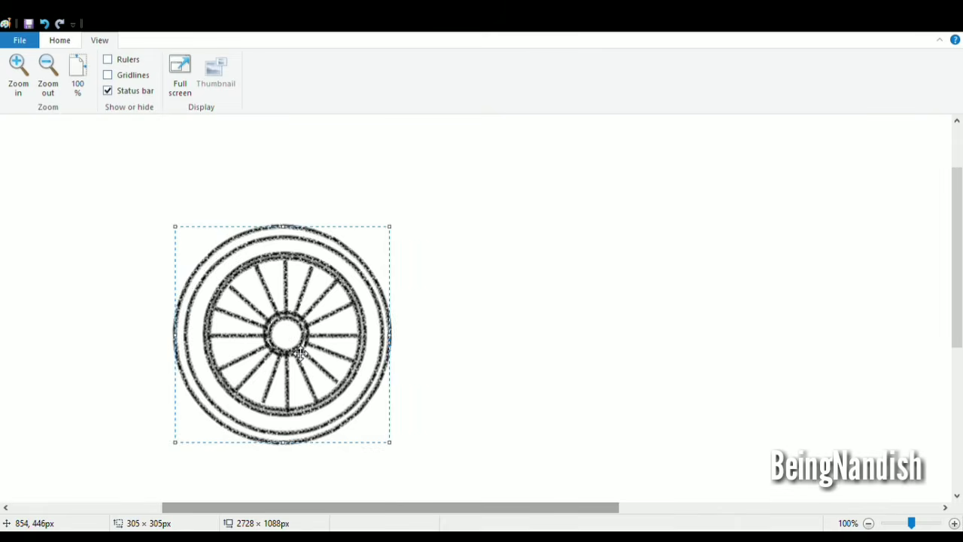
left_click_drag(301, 353, 304, 354)
left_click(214, 164)
- Bridge the two outermost circles with a short line on each side and erase the bottom part of the outermost circle
left_click(59, 41)
left_click(268, 60)
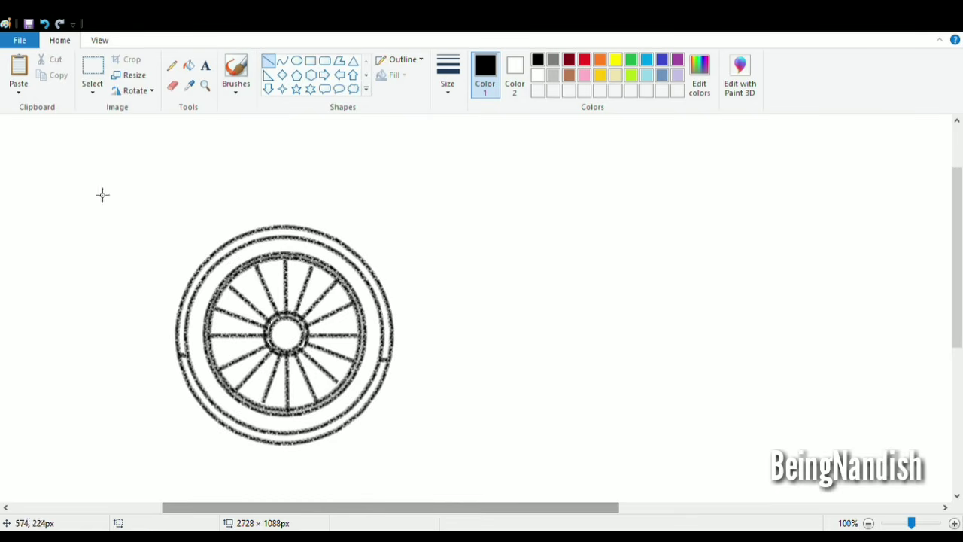
left_click(173, 85)
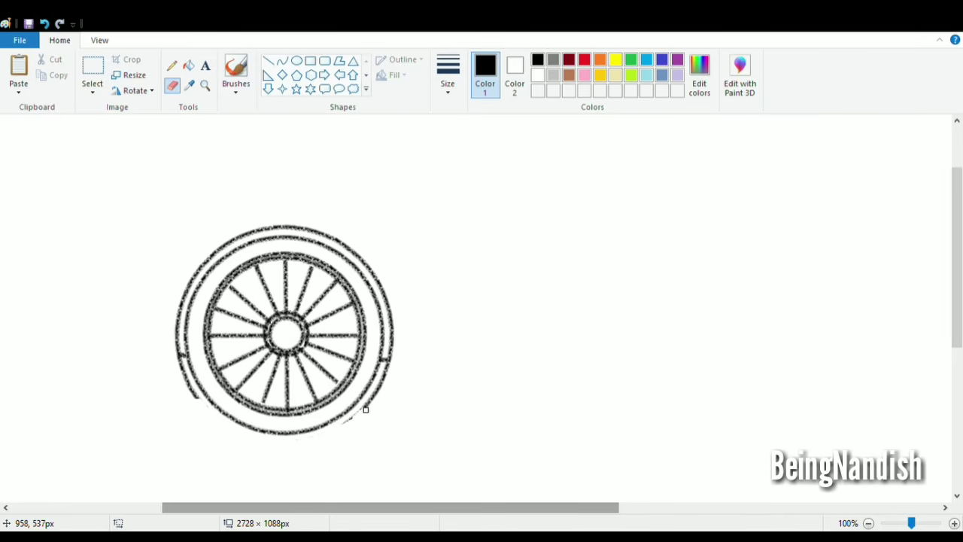
- Draw a long, thick horizontal ground line below the wheel
left_click(99, 40)
left_click(48, 71)
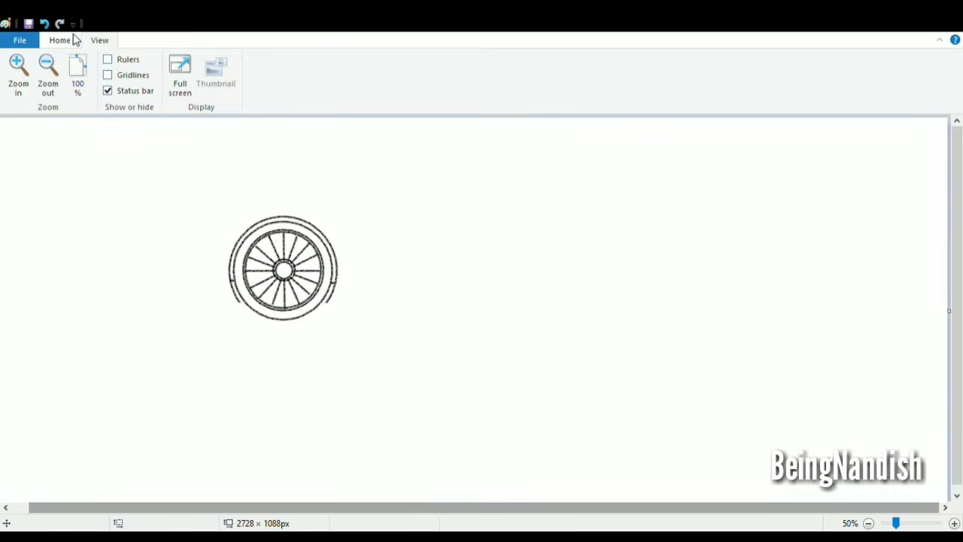
left_click(69, 40)
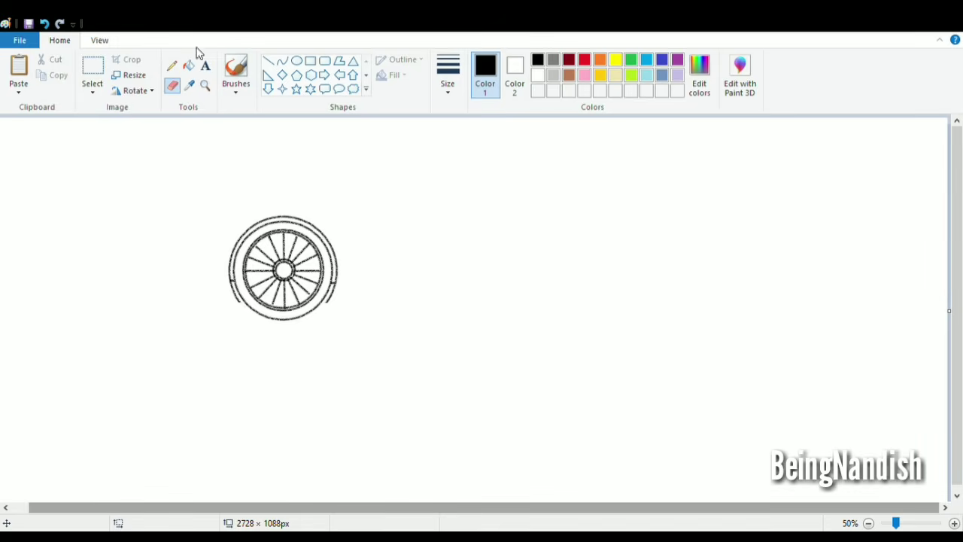
left_click(269, 61)
left_click_drag(127, 406, 841, 406)
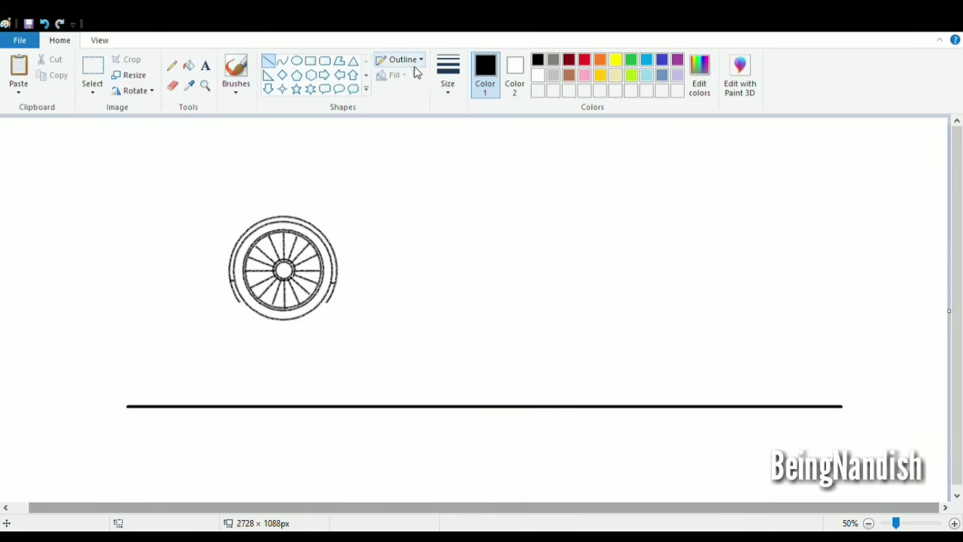
- Select the whole wheel and move it down until the tyre rests on the ground line
left_click(93, 73)
left_click_drag(212, 198, 345, 325)
left_click_drag(286, 252, 272, 335)
- Duplicate the wheel and place the copy on the ground line near its right end
key("ctrl+c")
left_click(351, 279)
key("ctrl+v")
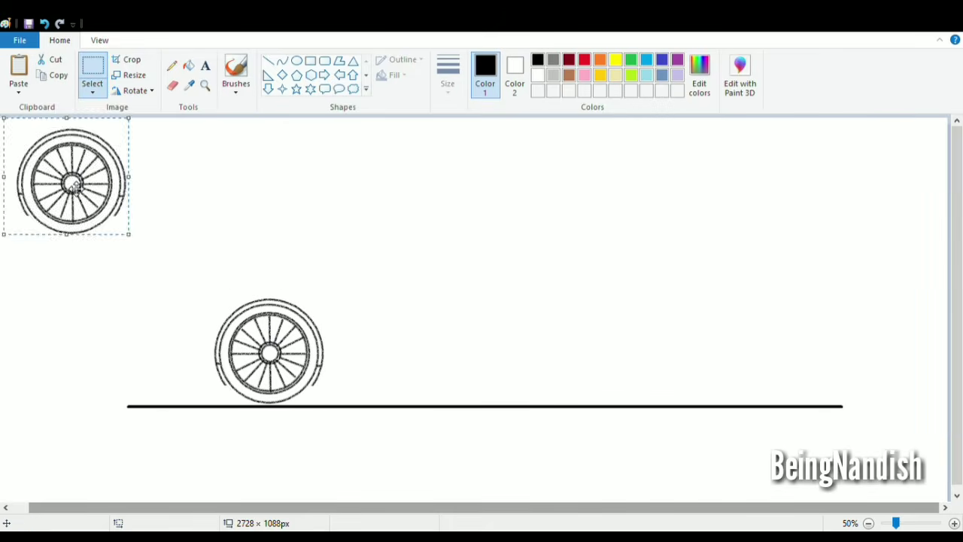
mouse_move(80, 187)
left_mouse_down()
mouse_move(715, 362)
mouse_move(698, 358)
left_mouse_up()
- Draw a horizontal sill line between the wheels and a curved bonnet line arching over the left wheel
left_click(268, 60)
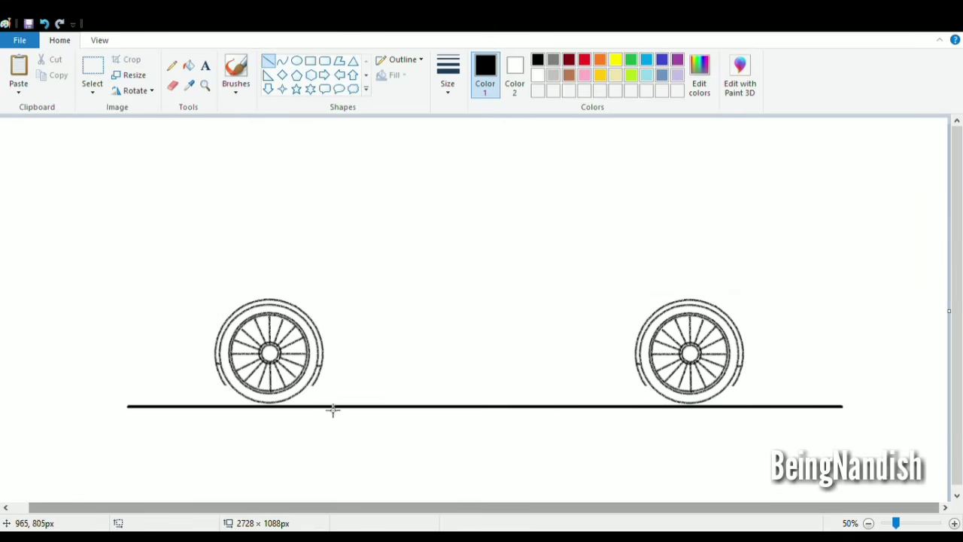
left_click_drag(311, 387, 654, 400)
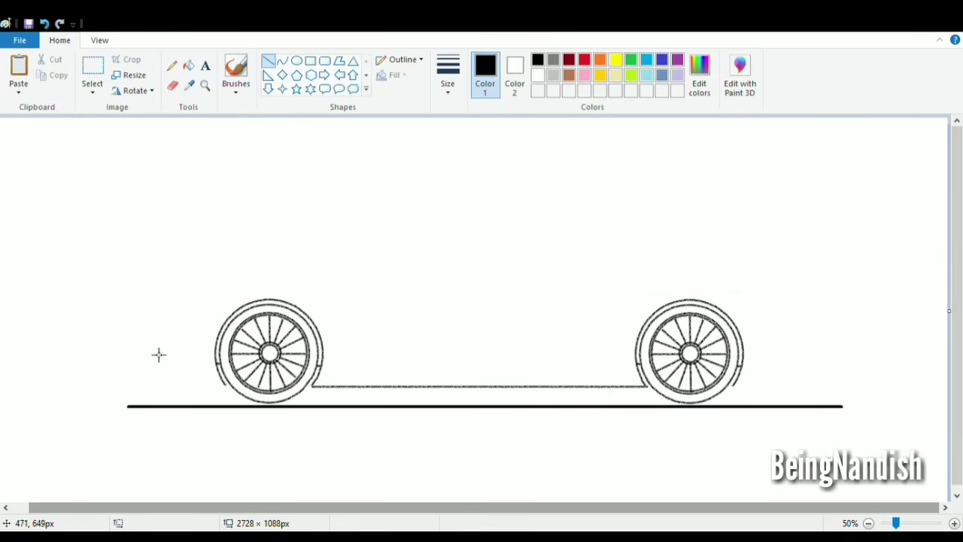
mouse_move(133, 339)
left_mouse_down()
mouse_move(338, 276)
mouse_move(334, 268)
left_mouse_up()
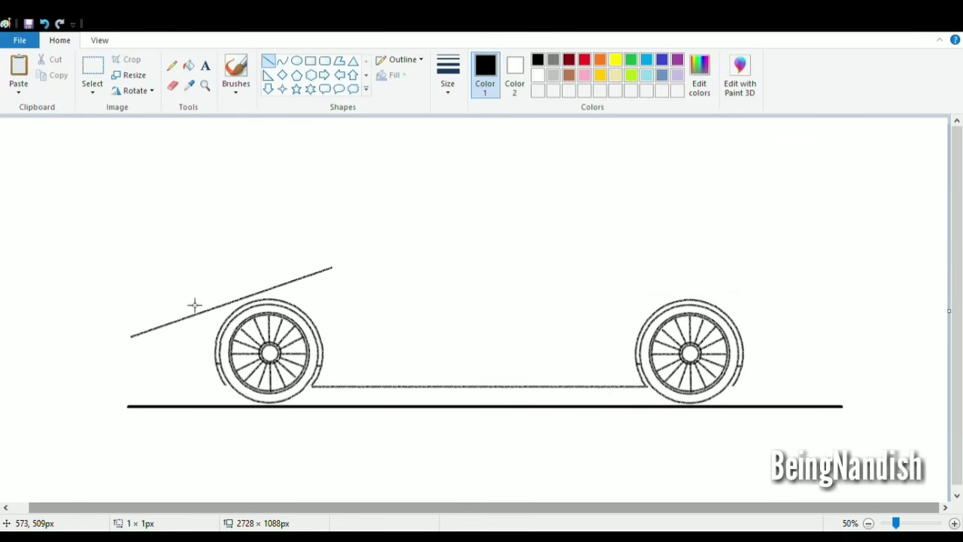
left_click(43, 23)
left_click(284, 65)
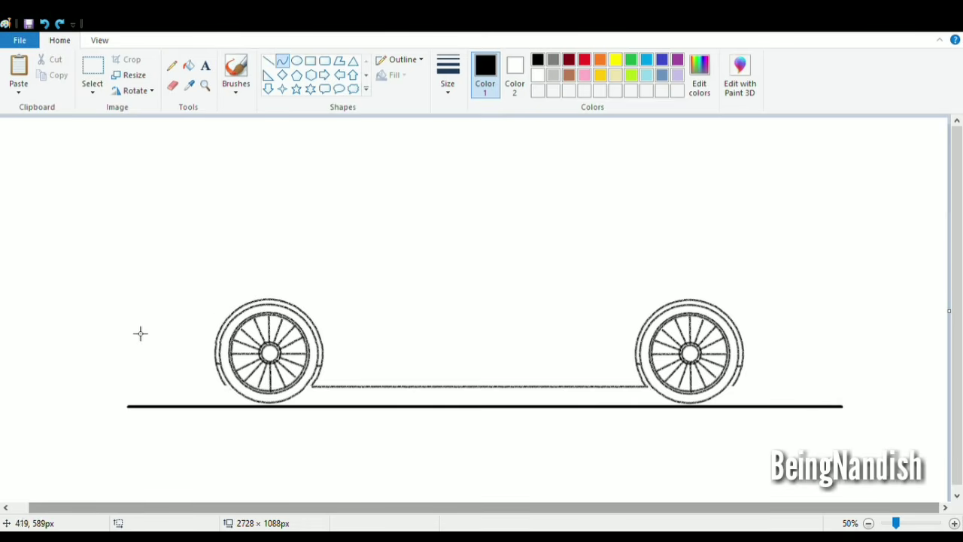
left_click_drag(140, 332, 260, 285)
- Draw an arched roof curve about 1321 px wide, shift it left to overlap the bonnet's end, and trim the bonnet's tip
left_click_drag(334, 275, 797, 282)
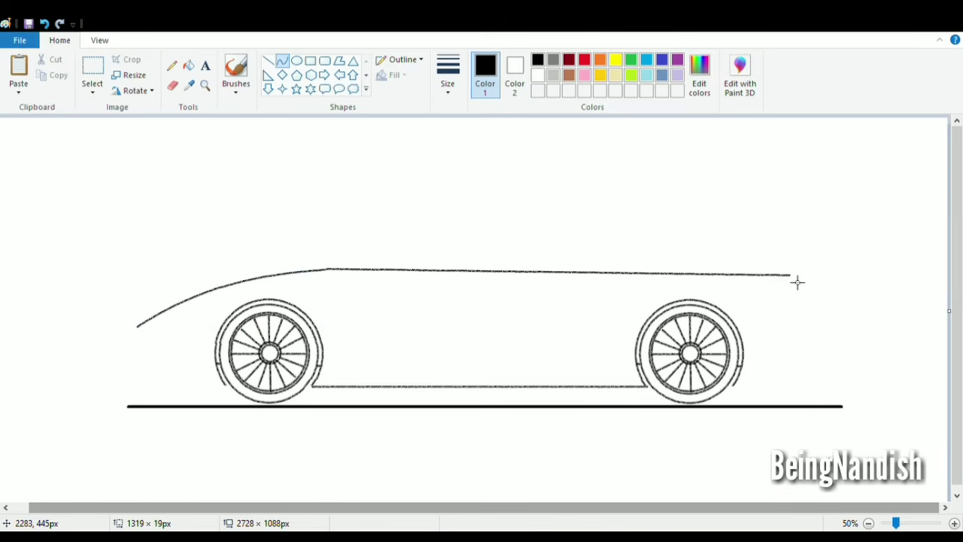
left_click_drag(542, 226, 554, 203)
left_click(624, 230)
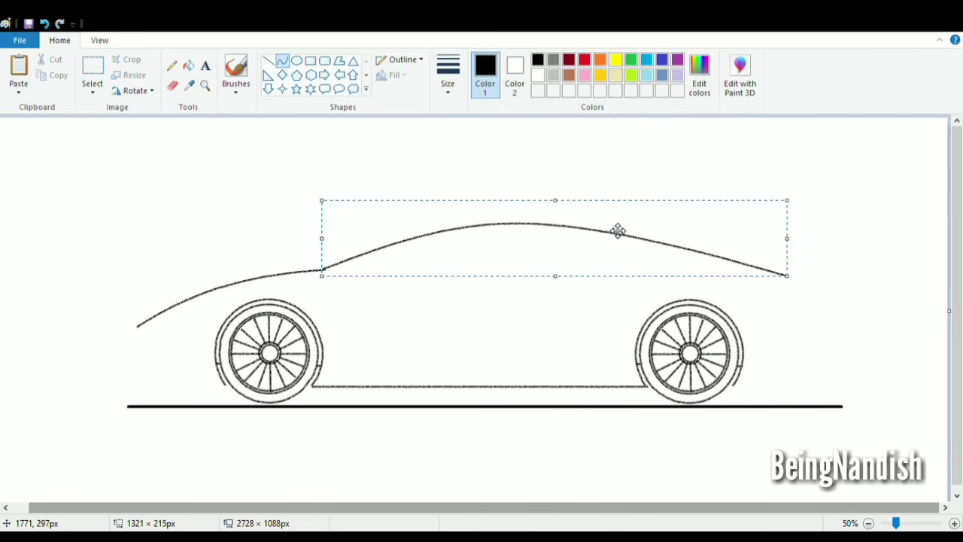
left_click_drag(620, 232, 600, 230)
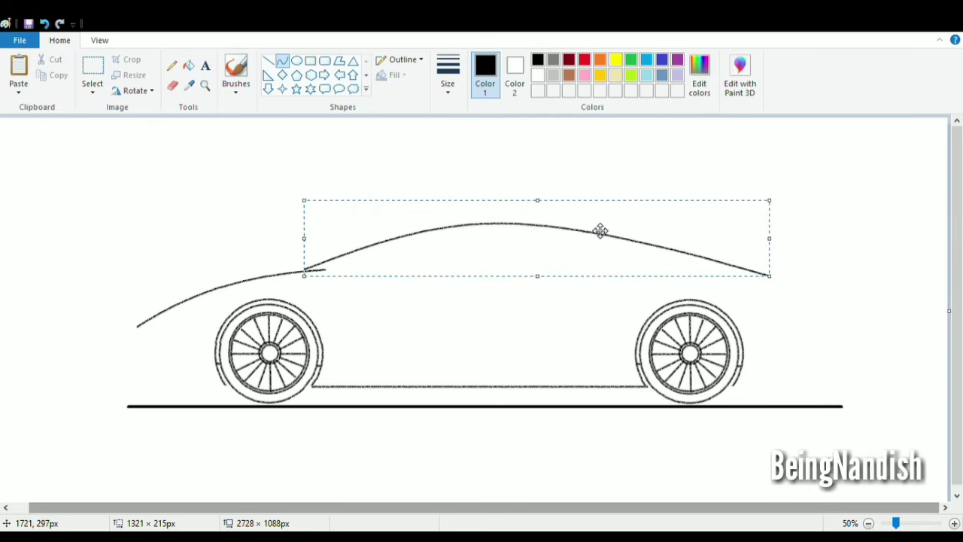
left_click(589, 161)
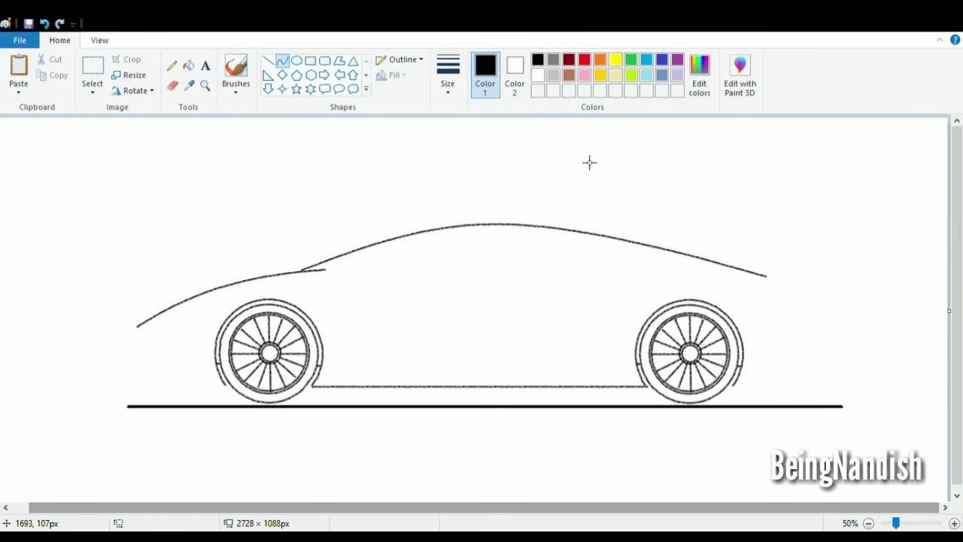
left_click(172, 85)
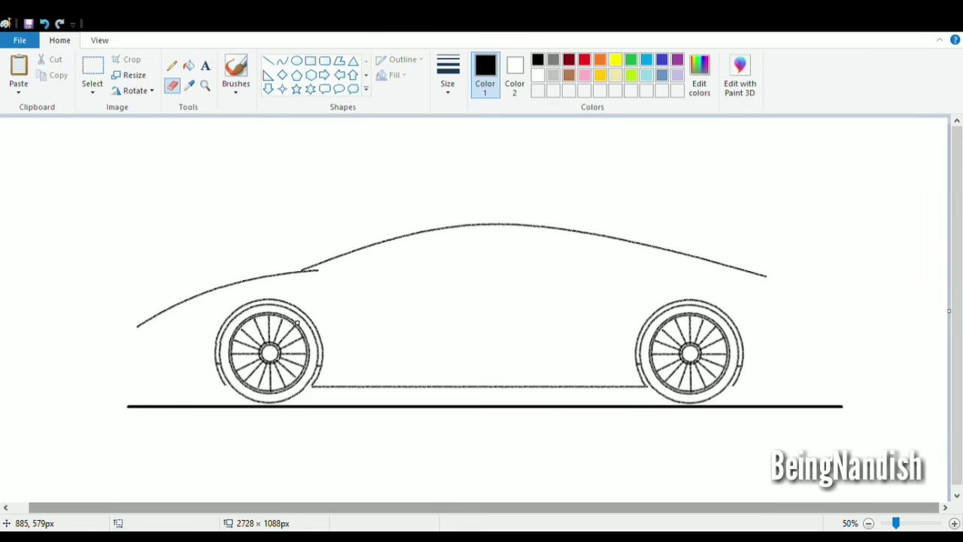
left_click(282, 60)
left_click(269, 61)
left_click_drag(313, 272, 415, 239)
left_click(45, 24)
- Draw a windscreen curve of about 343 × 109 px just beneath the front of the roof line, starting at the bonnet's end
left_click(282, 61)
left_click_drag(311, 271, 394, 249)
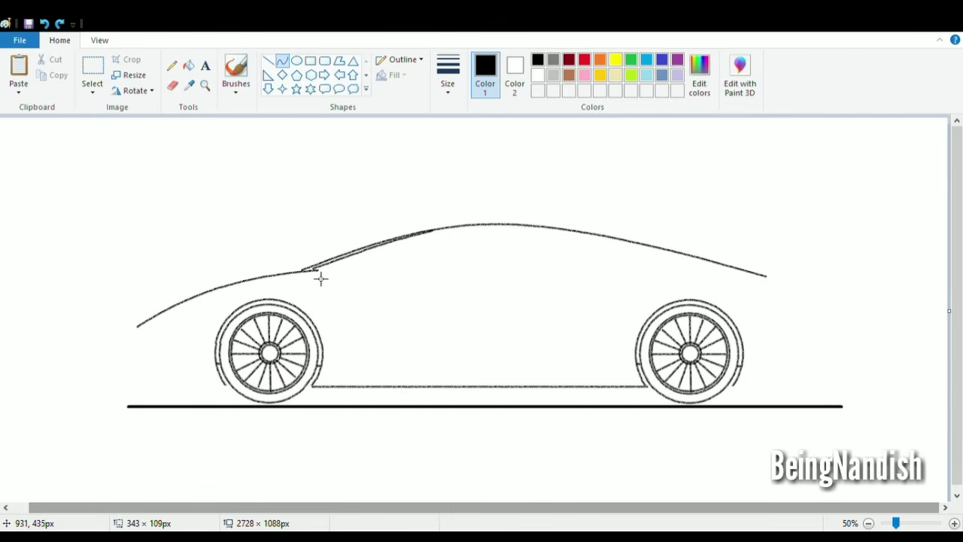
mouse_move(319, 278)
left_mouse_down()
mouse_move(360, 259)
mouse_move(312, 279)
left_mouse_up()
left_click(316, 218)
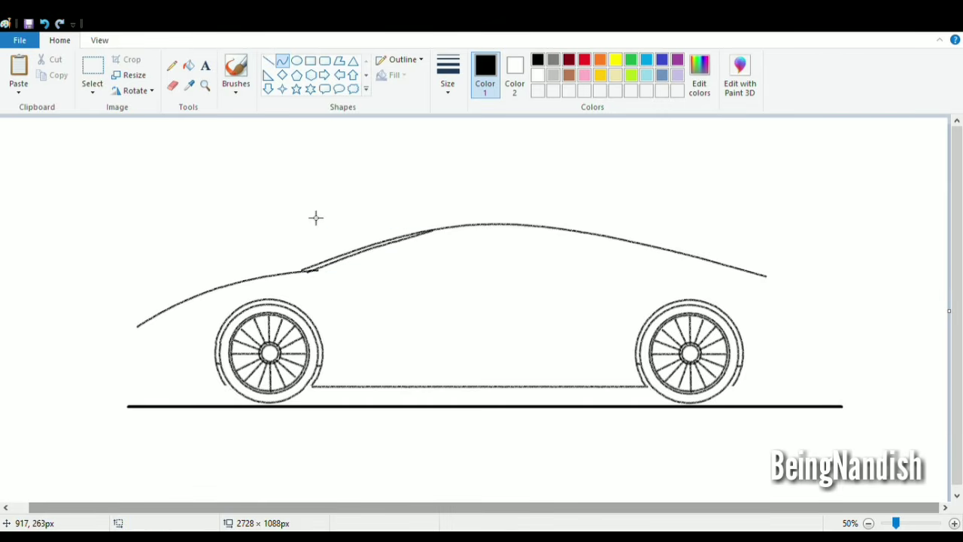
left_click(172, 85)
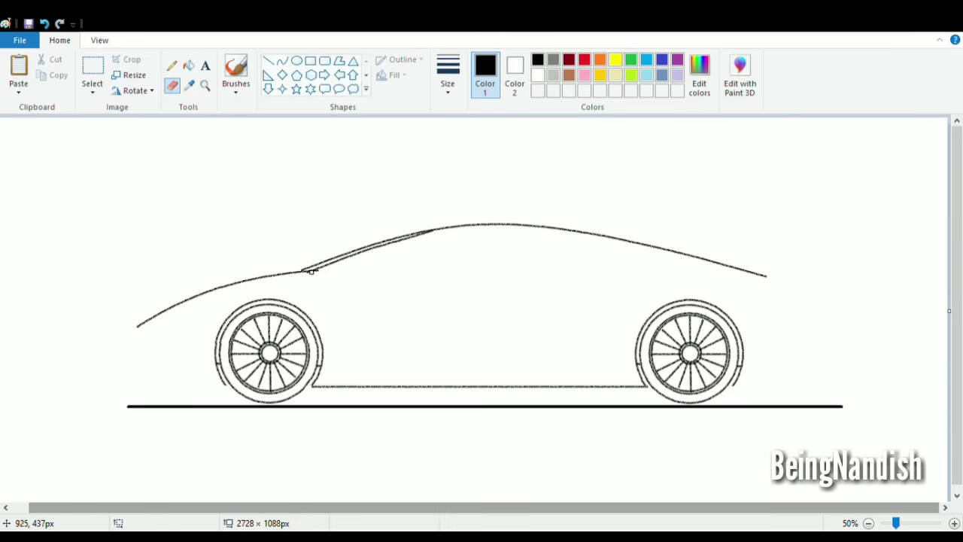
- Draw the side window's upper edge as a curve running beneath the windscreen and roof line
left_click(282, 60)
mouse_move(330, 281)
left_mouse_down()
mouse_move(507, 240)
mouse_move(561, 241)
left_mouse_up()
mouse_move(494, 242)
left_mouse_down()
mouse_move(460, 235)
mouse_move(479, 234)
left_mouse_up()
left_click_drag(438, 260, 436, 260)
left_click(456, 195)
- Draw the side window's lower edge as a short line of about 127 × 19 px from the front corner, continued by a shallow curve rearward
left_click(268, 60)
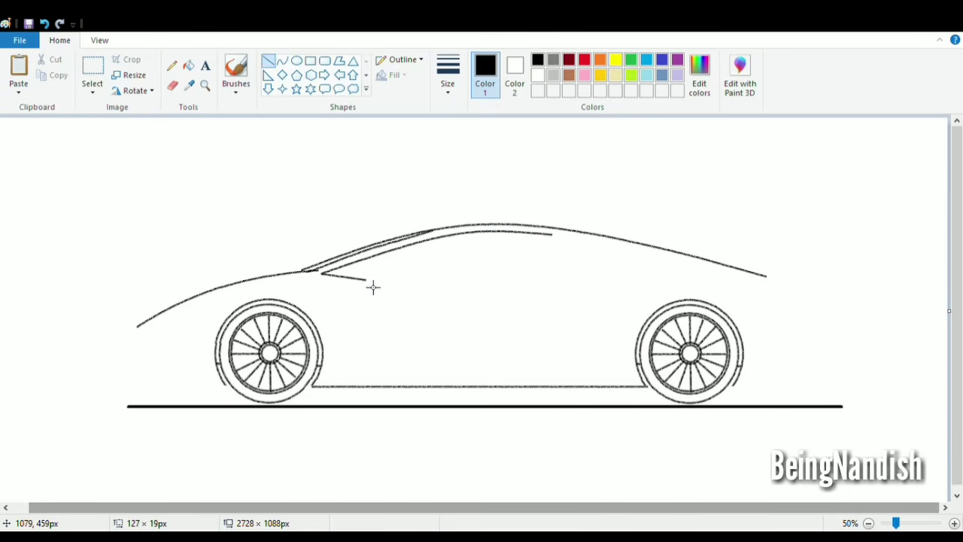
left_click(282, 60)
left_click_drag(365, 279, 415, 286)
key("ctrl+z")
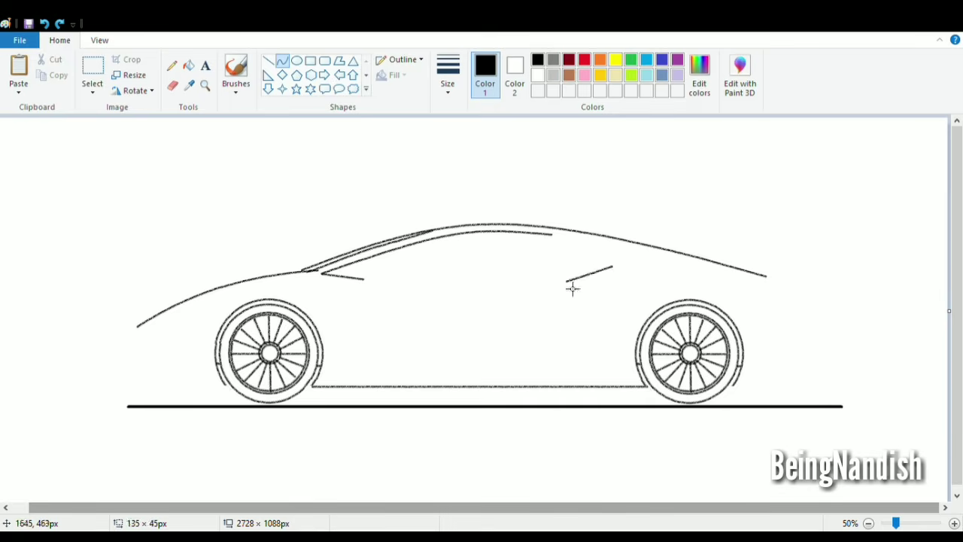
left_click_drag(572, 288, 377, 294)
mouse_move(365, 294)
left_mouse_down()
mouse_move(337, 292)
mouse_move(365, 292)
left_mouse_up()
left_click_drag(487, 287, 488, 287)
left_click(366, 192)
left_click(172, 86)
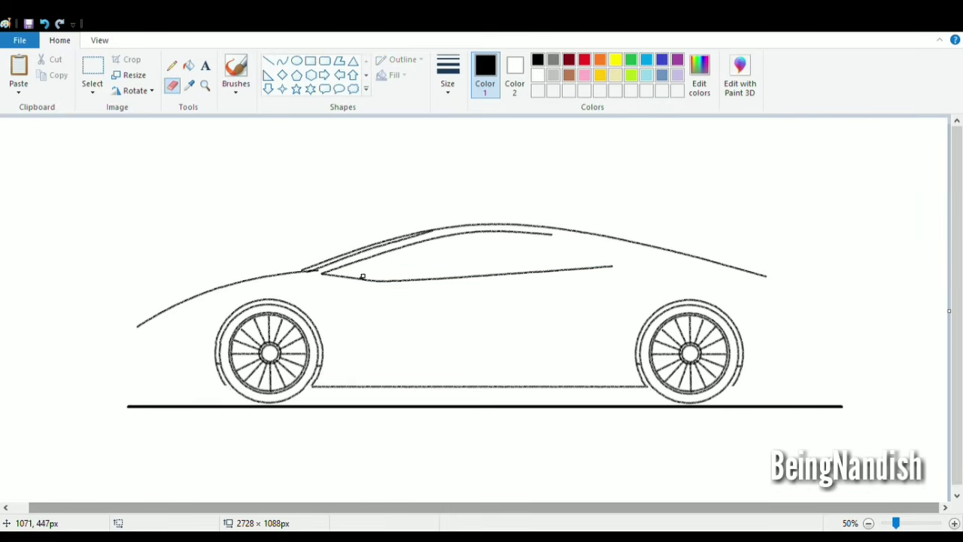
- Close the rear of the side window with a slanted line joining its upper and lower edges
left_click(281, 63)
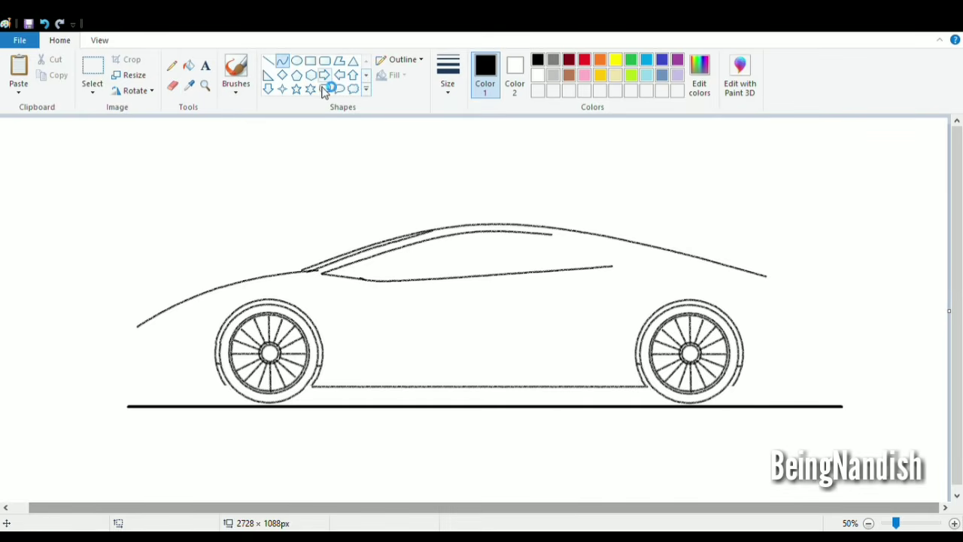
left_click(268, 61)
left_click_drag(553, 234, 613, 266)
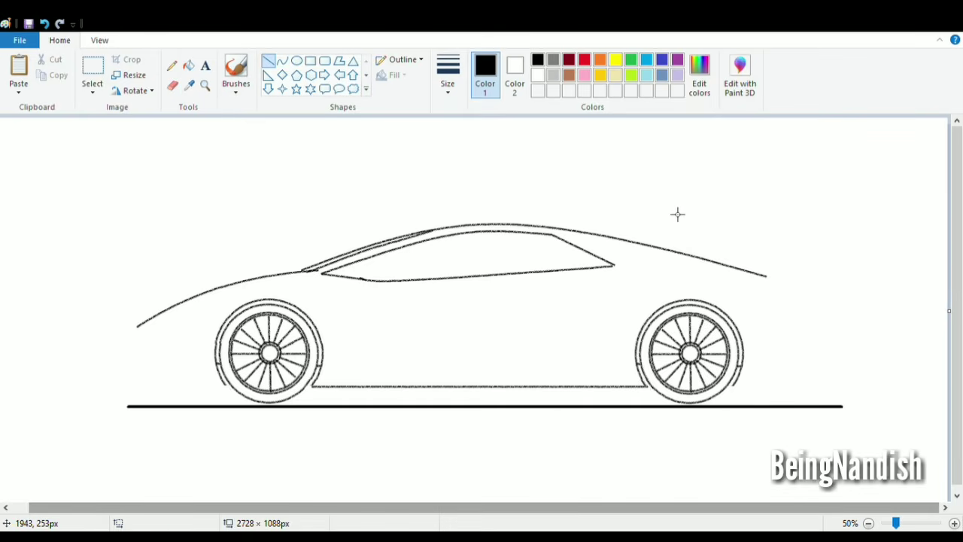
- Erase the rear half of the roof line, from its peak to the tail
left_click(172, 85)
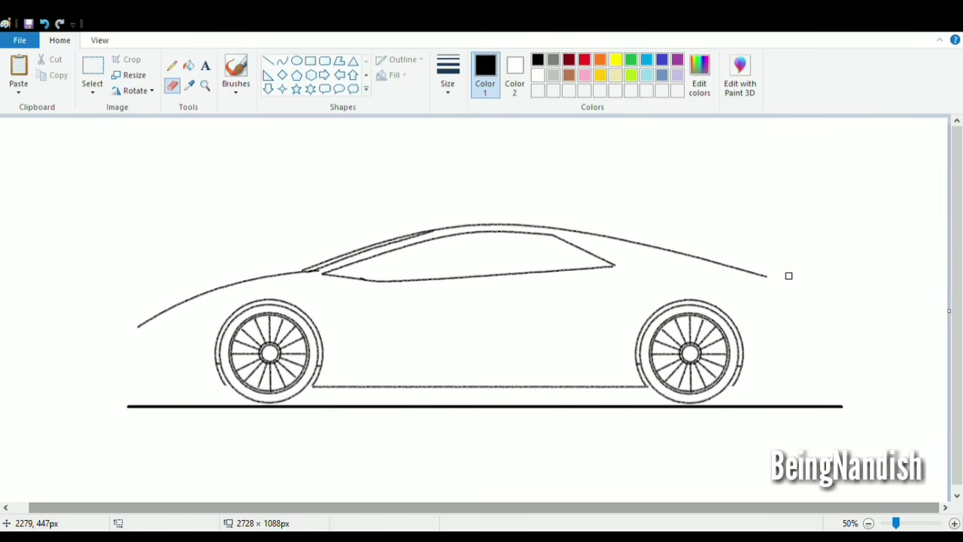
left_click_drag(711, 264, 627, 238)
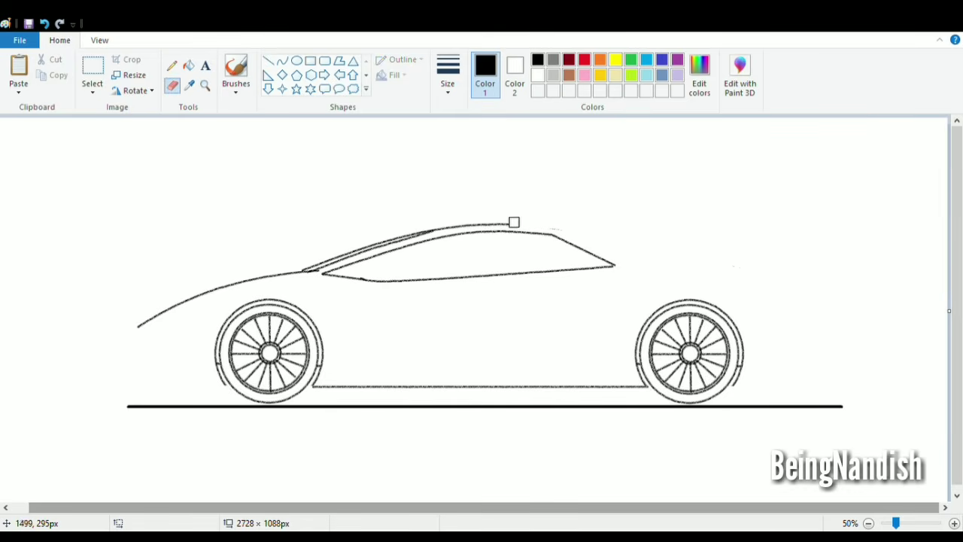
left_click(282, 60)
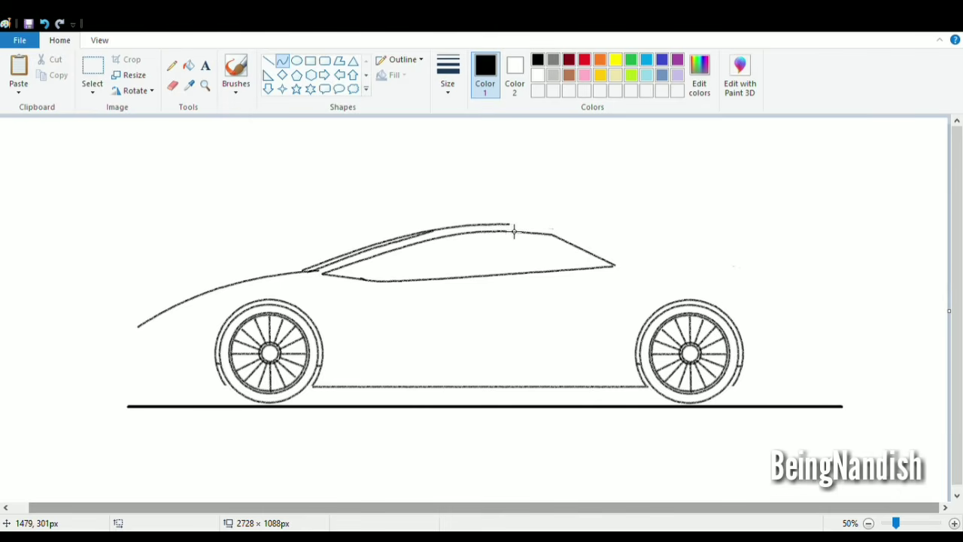
mouse_move(513, 230)
left_mouse_down()
mouse_move(815, 273)
mouse_move(615, 237)
mouse_move(757, 251)
mouse_move(597, 230)
left_mouse_up()
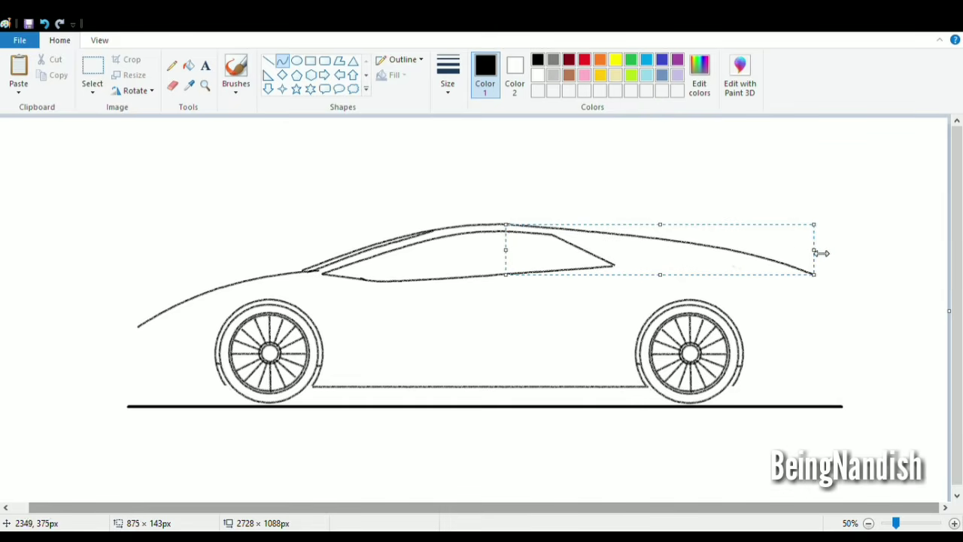
left_click_drag(820, 252, 803, 252)
left_click(724, 187)
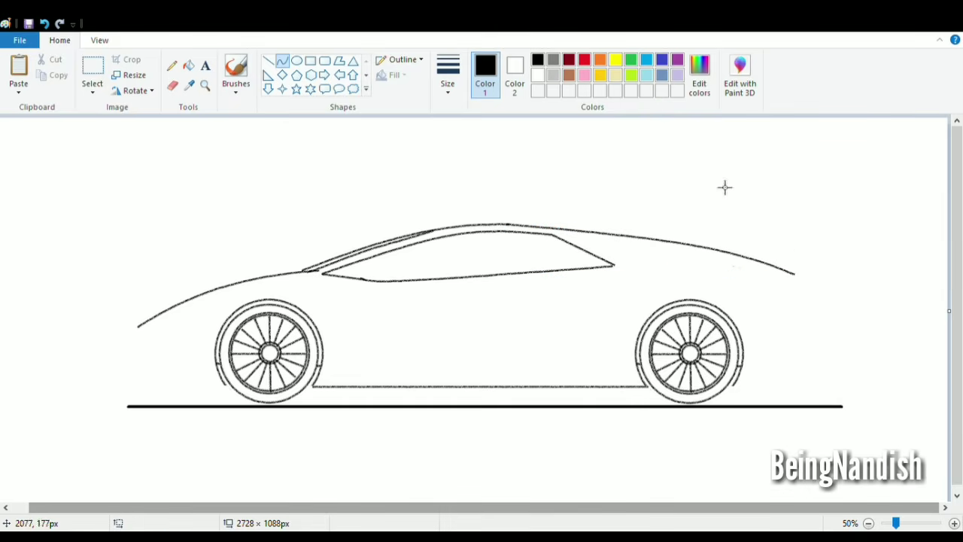
left_click(50, 23)
- Draw a rear roof curve of about 811 × 149 px sloping from the roof's peak to the tail
mouse_move(510, 225)
left_mouse_down()
mouse_move(692, 260)
mouse_move(787, 292)
left_mouse_up()
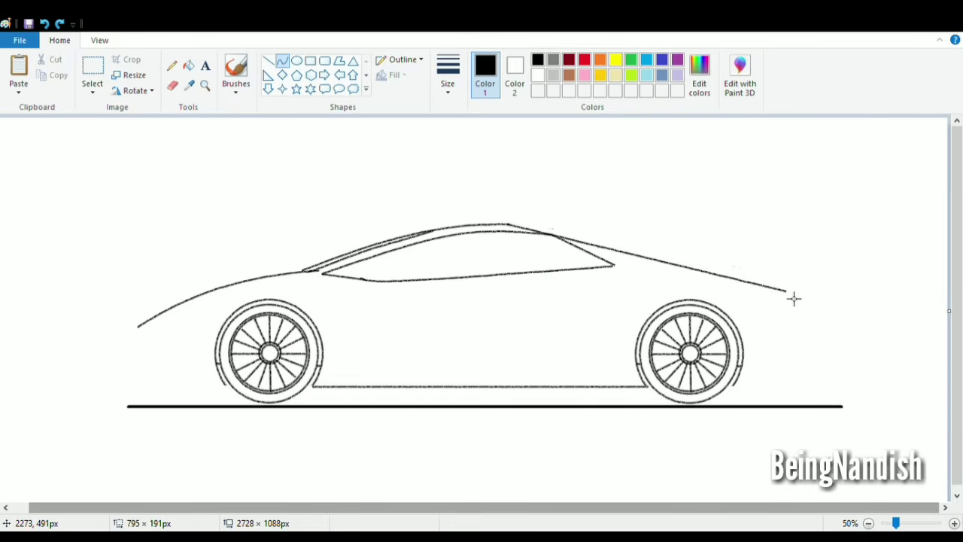
mouse_move(700, 271)
left_mouse_down()
mouse_move(694, 253)
mouse_move(746, 273)
mouse_move(701, 255)
mouse_move(737, 269)
left_mouse_up()
left_click_drag(650, 291, 656, 284)
left_click_drag(788, 250, 793, 251)
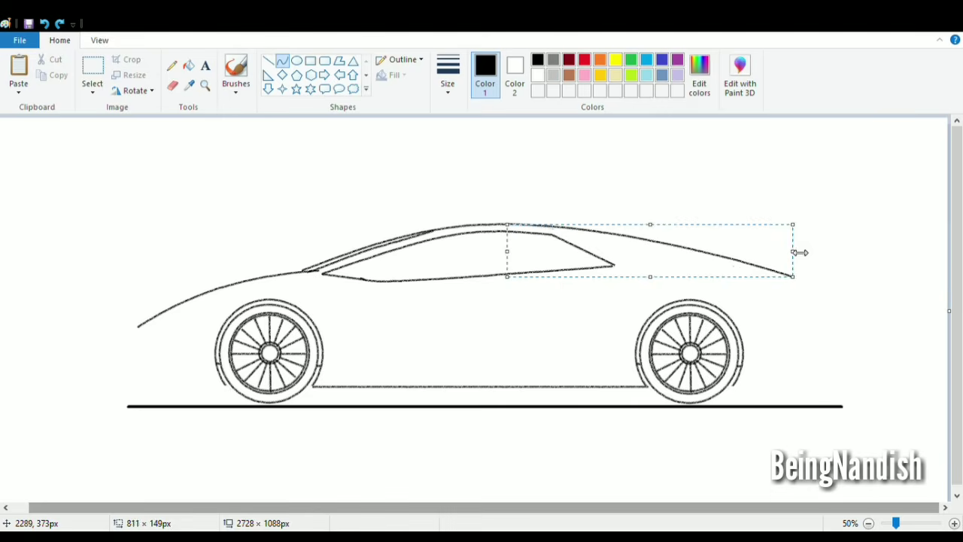
left_click(831, 263)
- Draw the nose as a rounded curve from the bonnet's front tip, followed by a line slanting forward and down
left_click(267, 60)
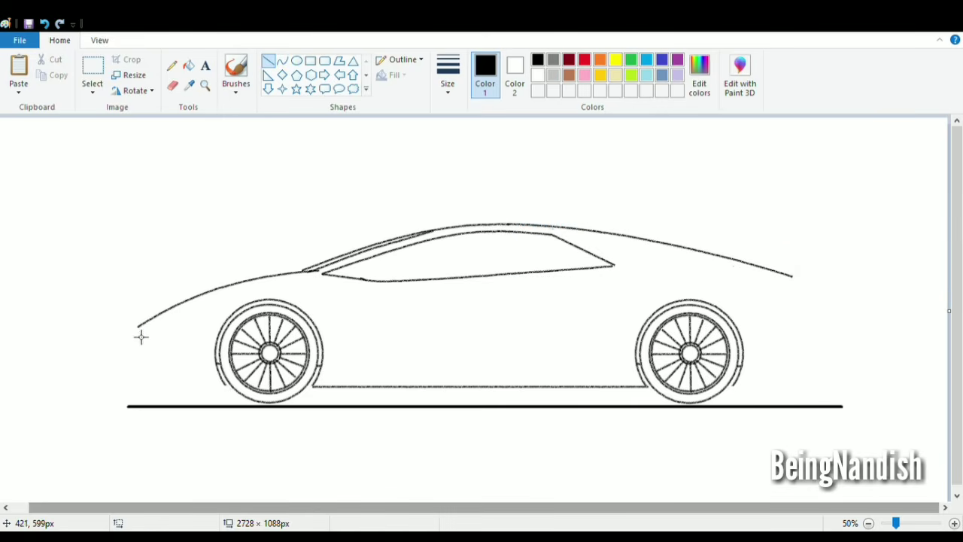
left_click(100, 40)
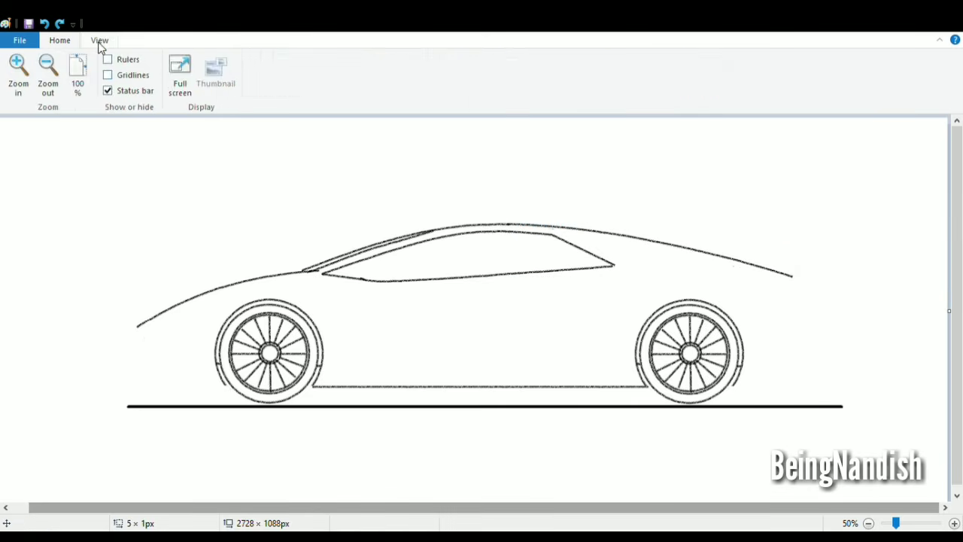
left_click(78, 76)
left_click(59, 40)
left_click(282, 60)
left_click_drag(272, 247, 313, 297)
mouse_move(286, 268)
left_mouse_down()
mouse_move(276, 261)
mouse_move(279, 281)
mouse_move(269, 266)
left_mouse_up()
left_click(268, 60)
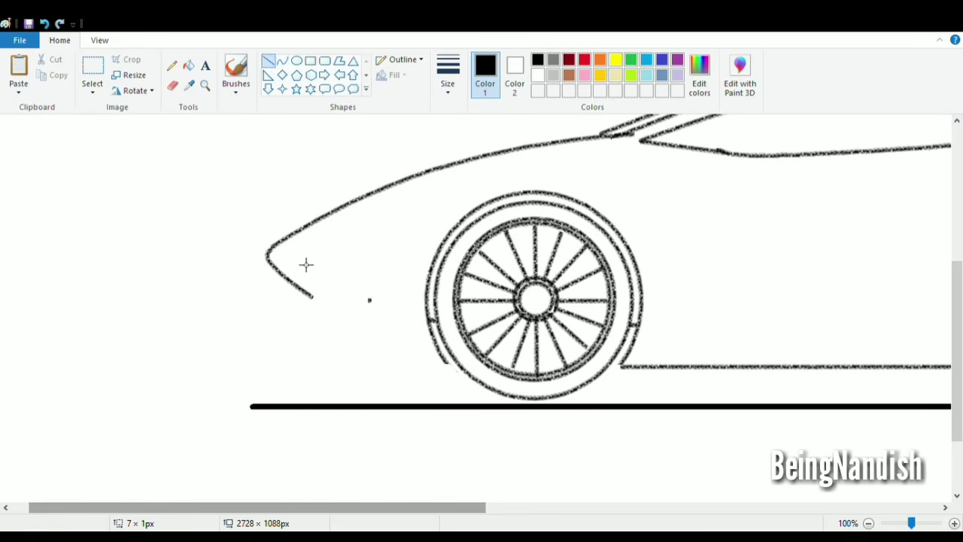
left_click_drag(310, 314, 289, 344)
- Draw the front bumper's curved underside from the nose to the front wheel arch and erase the stray dot on the front wing
left_click(282, 60)
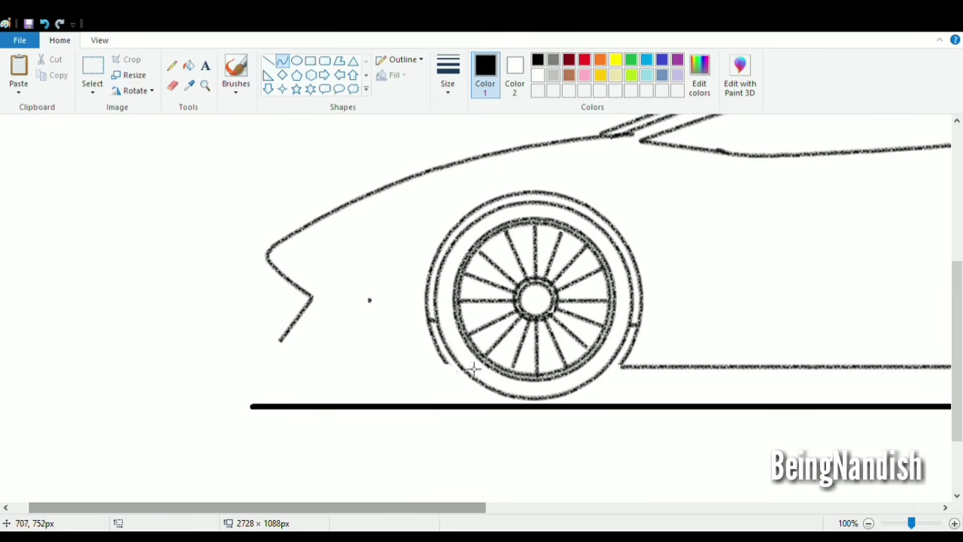
mouse_move(454, 372)
left_mouse_down()
mouse_move(290, 346)
mouse_move(293, 356)
mouse_move(397, 385)
mouse_move(371, 377)
left_mouse_up()
left_click_drag(281, 373, 278, 363)
left_click_drag(367, 367, 370, 380)
mouse_move(455, 364)
left_mouse_down()
mouse_move(459, 346)
mouse_move(456, 379)
left_mouse_up()
left_click(222, 126)
left_click(172, 86)
left_click(371, 302)
- Draw a small rounded tail corner at the rear roof line's end and a steep line running down beneath it
scroll(376, 314, "up", 3)
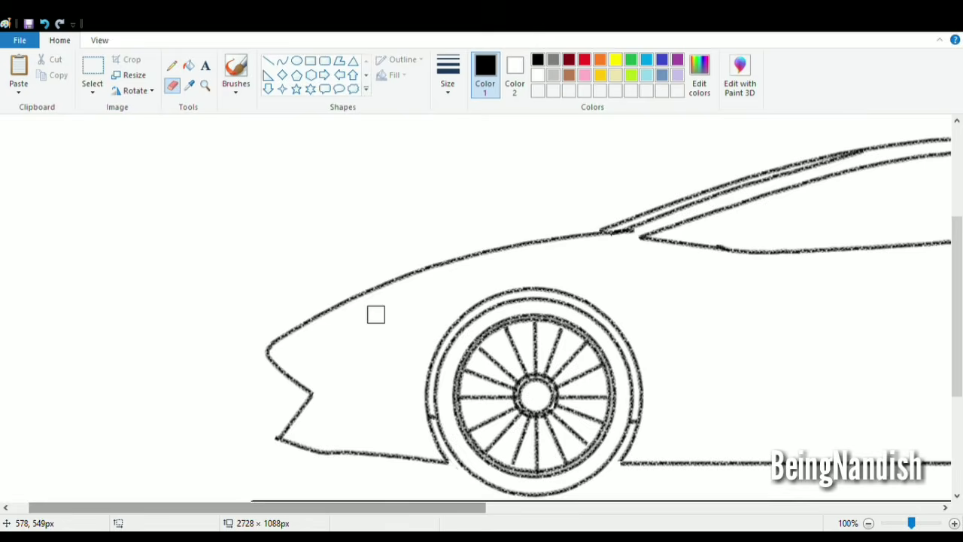
left_click_drag(398, 510, 843, 510)
left_click(283, 61)
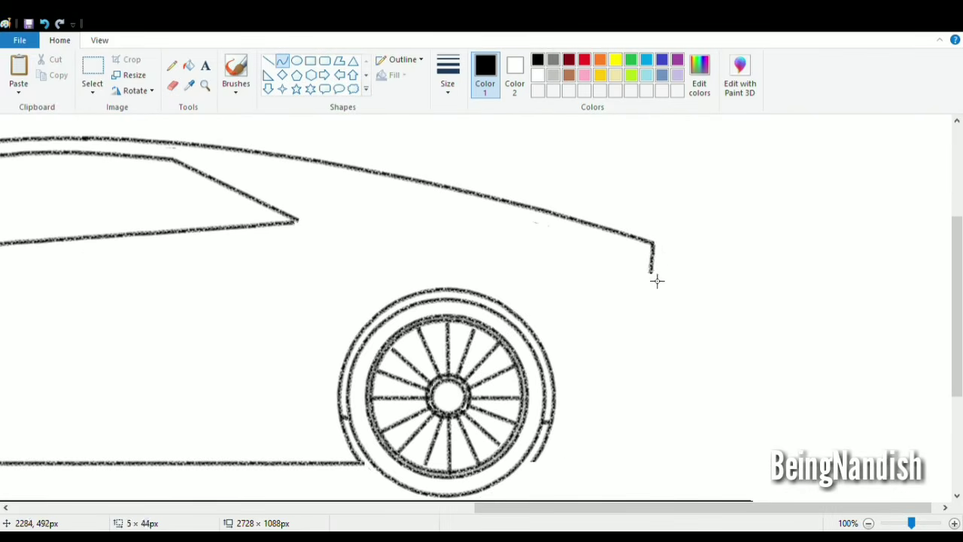
left_click_drag(657, 280, 651, 303)
left_click_drag(670, 268, 684, 256)
left_click_drag(681, 263, 683, 255)
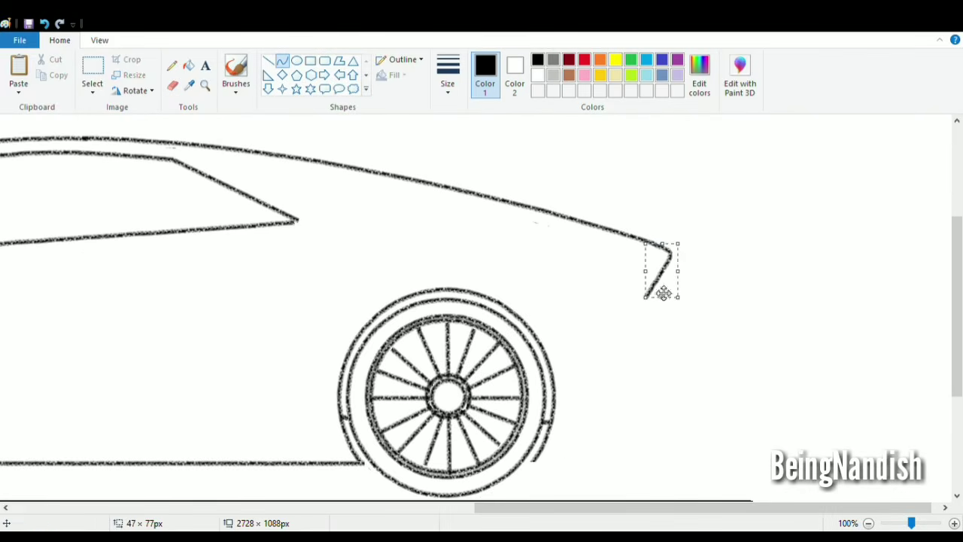
left_click_drag(662, 299, 640, 347)
left_click(698, 264)
left_click(269, 62)
- Draw the rear bumper outline with a curve from the rear wheel arch and a bulging curve up to the tail line
left_click(283, 62)
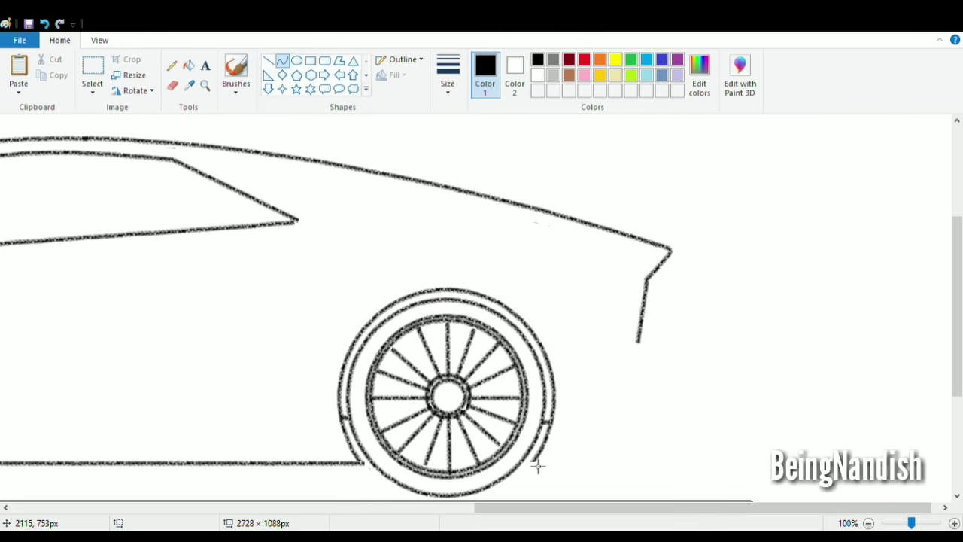
mouse_move(538, 466)
left_mouse_down()
mouse_move(679, 445)
mouse_move(670, 394)
left_mouse_up()
mouse_move(639, 444)
left_mouse_down()
mouse_move(633, 461)
mouse_move(653, 440)
mouse_move(644, 451)
mouse_move(667, 371)
mouse_move(694, 365)
mouse_move(669, 390)
left_mouse_up()
left_click(693, 320)
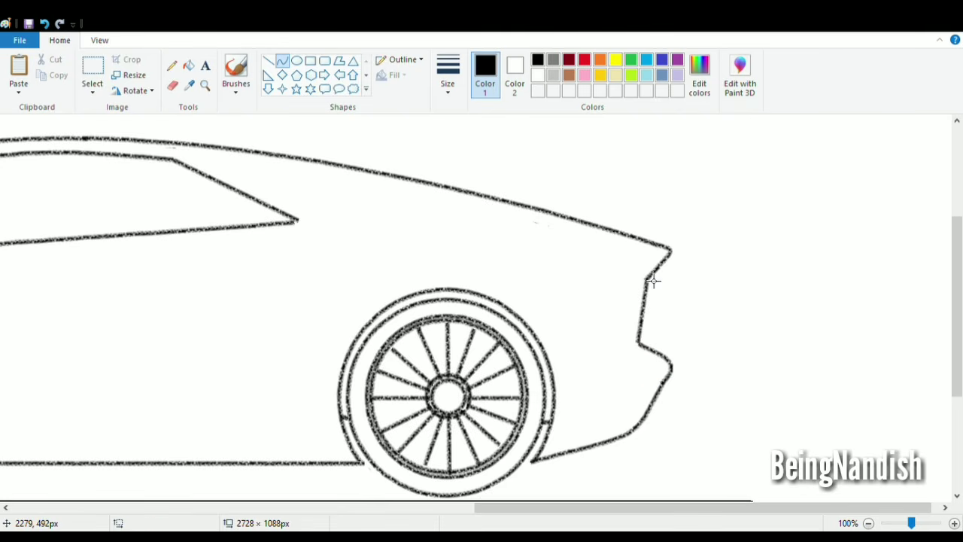
- Draw a small pointed tail light outline at the upper rear corner of the body
mouse_move(652, 279)
left_mouse_down()
mouse_move(603, 304)
mouse_move(625, 296)
left_mouse_up()
left_click(600, 276)
left_click(44, 24)
left_click(269, 61)
mouse_move(677, 254)
left_mouse_down()
mouse_move(604, 273)
mouse_move(621, 267)
mouse_move(615, 286)
mouse_move(610, 277)
mouse_move(651, 286)
left_mouse_up()
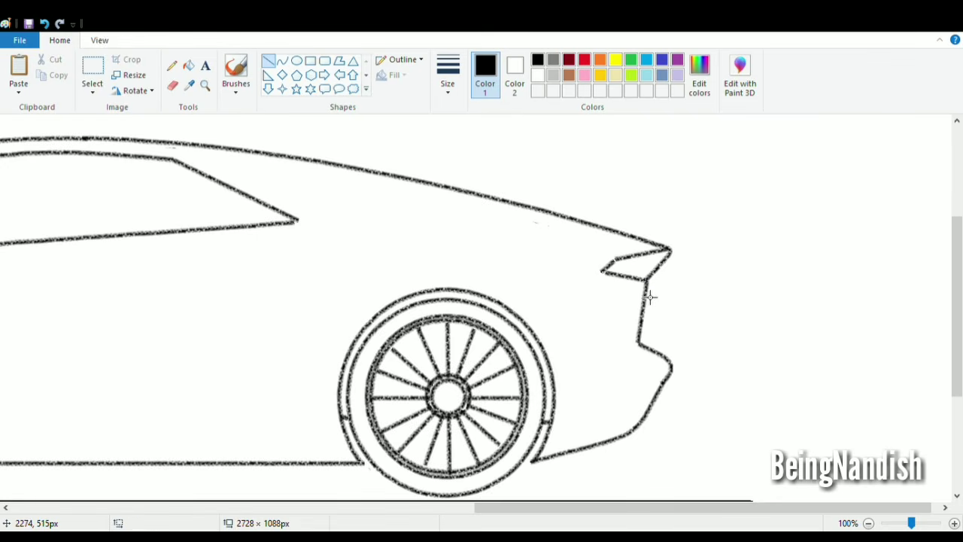
- Draw panel lines across the rear bumper and below the tail light, plus a slanted line of about 47 × 61 px joining the light
left_click_drag(555, 411, 654, 391)
mouse_move(640, 310)
left_mouse_down()
mouse_move(577, 330)
mouse_move(536, 324)
left_mouse_up()
left_click_drag(605, 277, 570, 316)
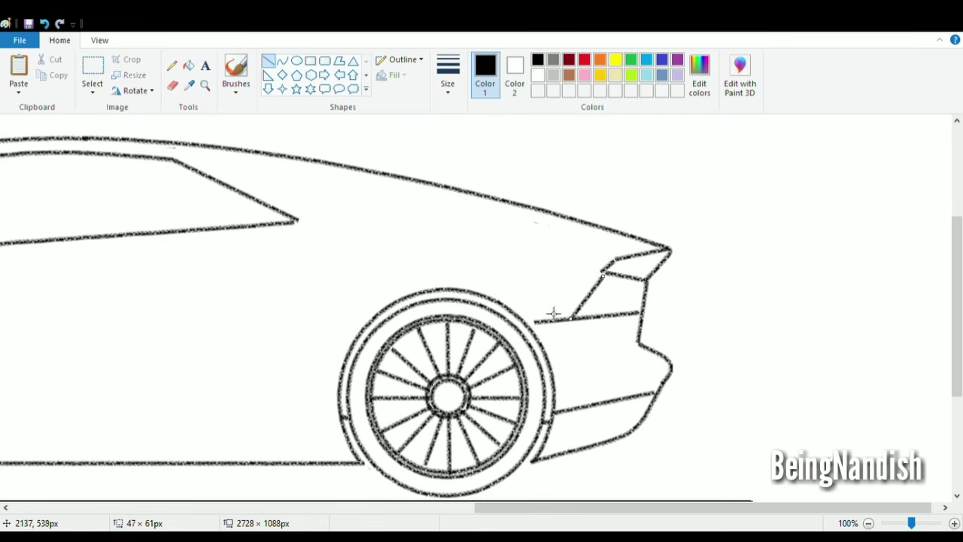
- Draw the door's front edge as a slanted line from the window's front corner and a slight curve down towards the sill
left_click_drag(562, 507, 329, 508)
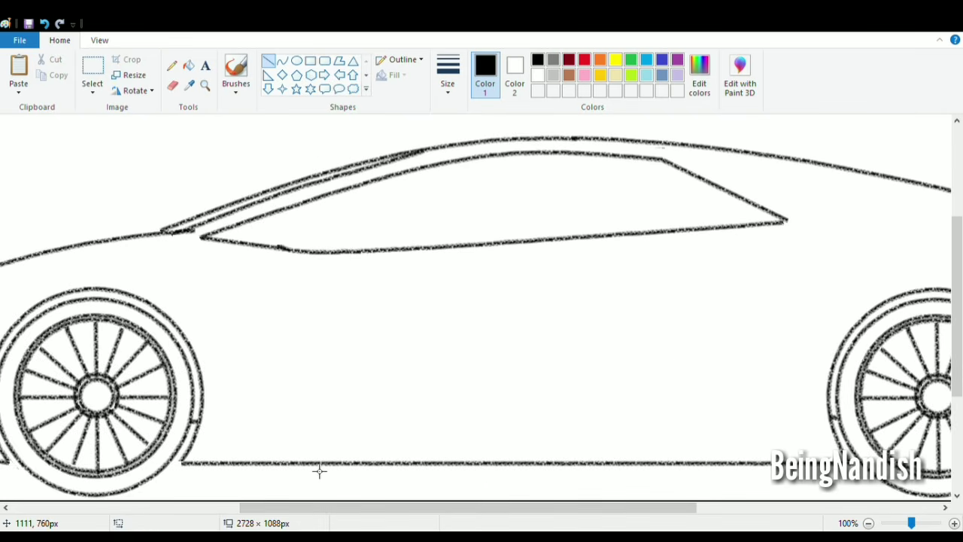
left_click(268, 61)
mouse_move(280, 248)
left_mouse_down()
mouse_move(243, 288)
mouse_move(219, 284)
mouse_move(258, 272)
mouse_move(243, 396)
mouse_move(252, 434)
left_mouse_up()
left_click(198, 161)
left_click(283, 62)
left_click_drag(234, 334, 232, 322)
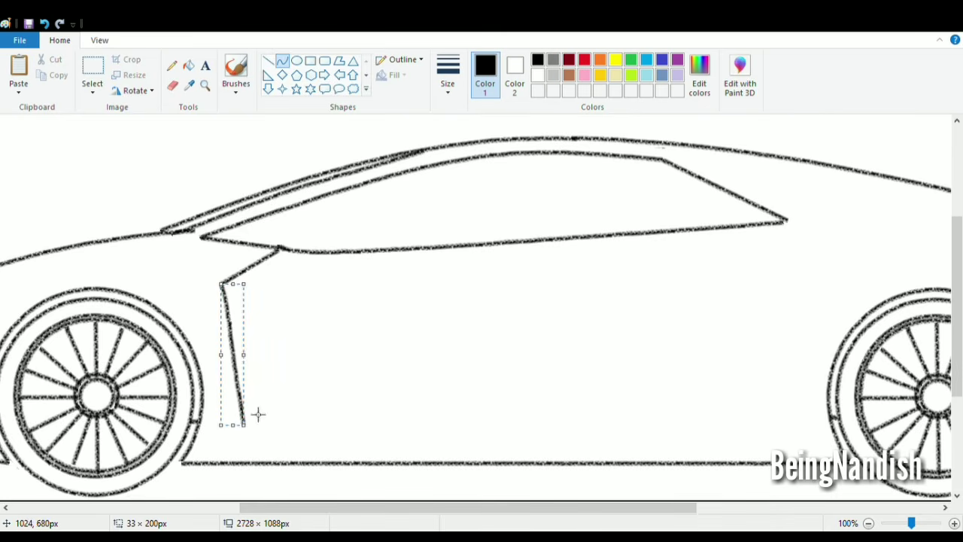
- Draw the door's gently rising bottom edge and its curved rear edge, finishing with a short slant up to the window
left_click_drag(258, 413, 608, 275)
left_click(345, 410)
left_click(268, 61)
key("ctrl+z")
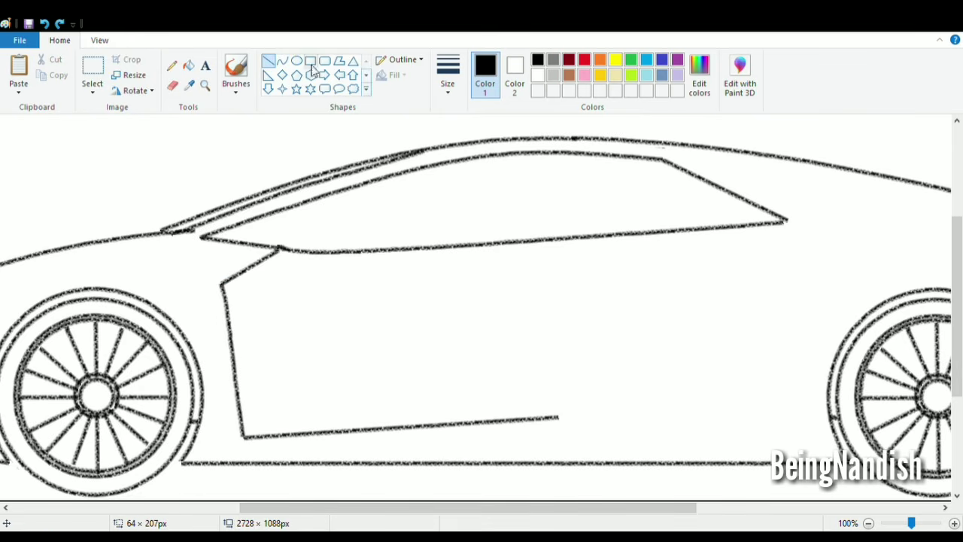
left_click(282, 61)
mouse_move(556, 416)
left_mouse_down()
mouse_move(617, 263)
mouse_move(573, 422)
left_mouse_up()
left_click_drag(598, 294, 609, 257)
left_click(701, 277)
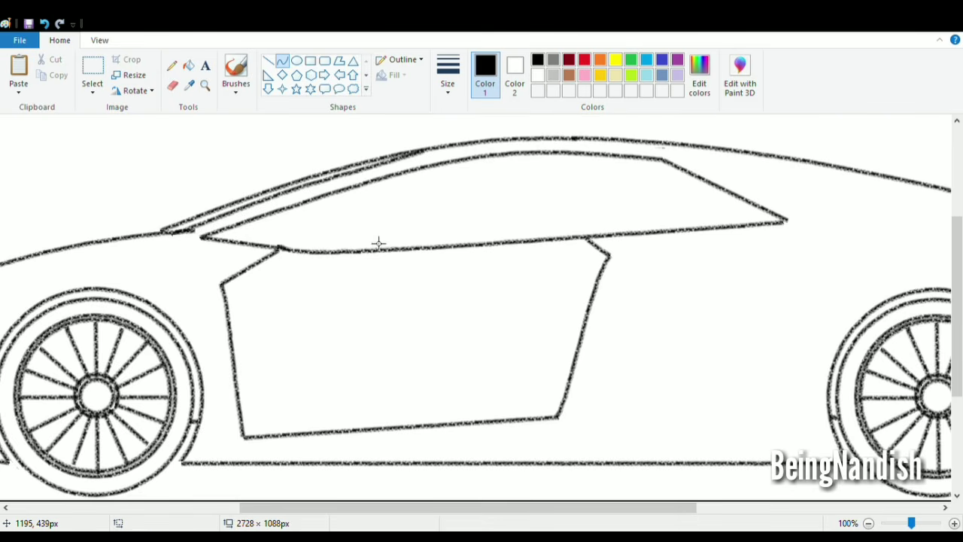
- Divide the side window with slanted lines near its front and rear and two near-vertical pillar lines above the door's rear edge
left_click(268, 61)
left_click_drag(623, 159, 660, 230)
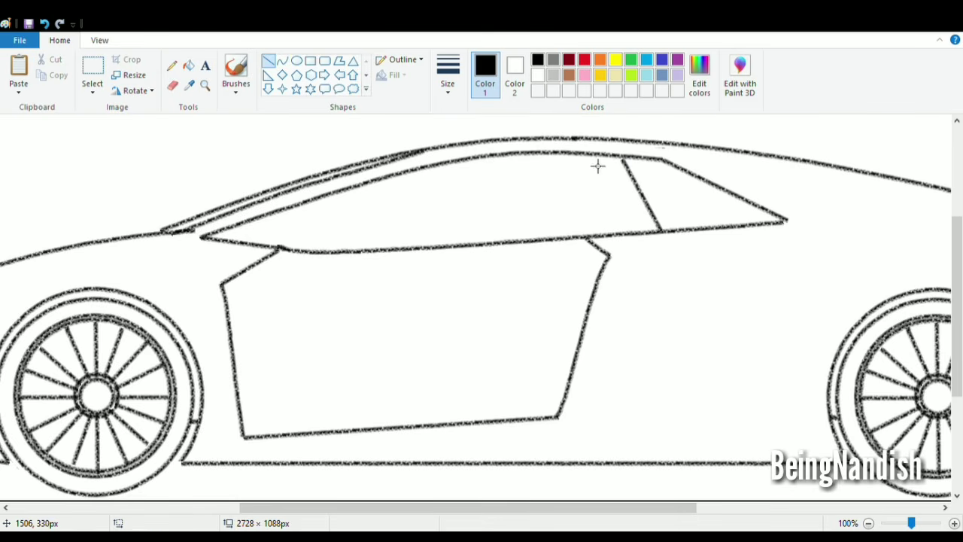
mouse_move(278, 247)
left_mouse_down()
mouse_move(301, 228)
mouse_move(308, 201)
left_mouse_up()
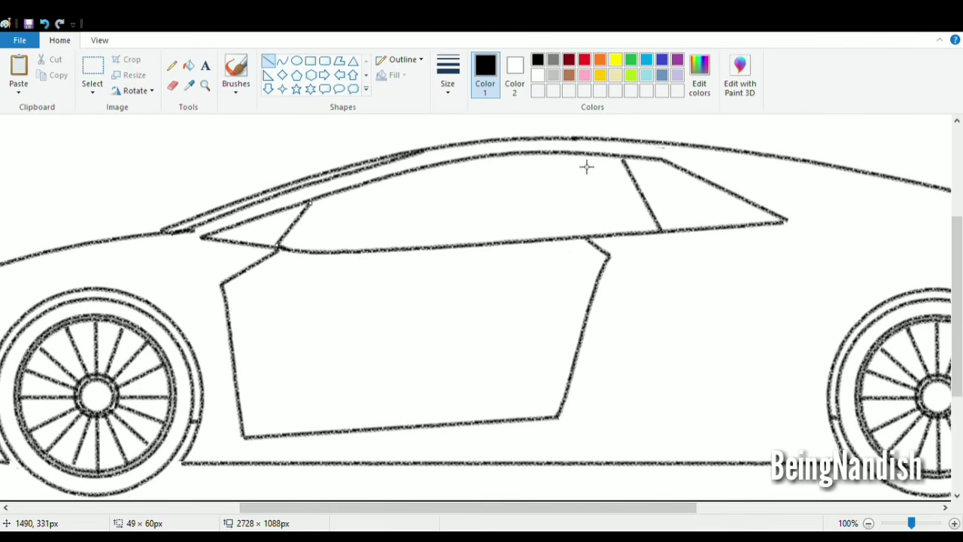
left_click_drag(573, 155, 569, 236)
left_click_drag(585, 156, 583, 236)
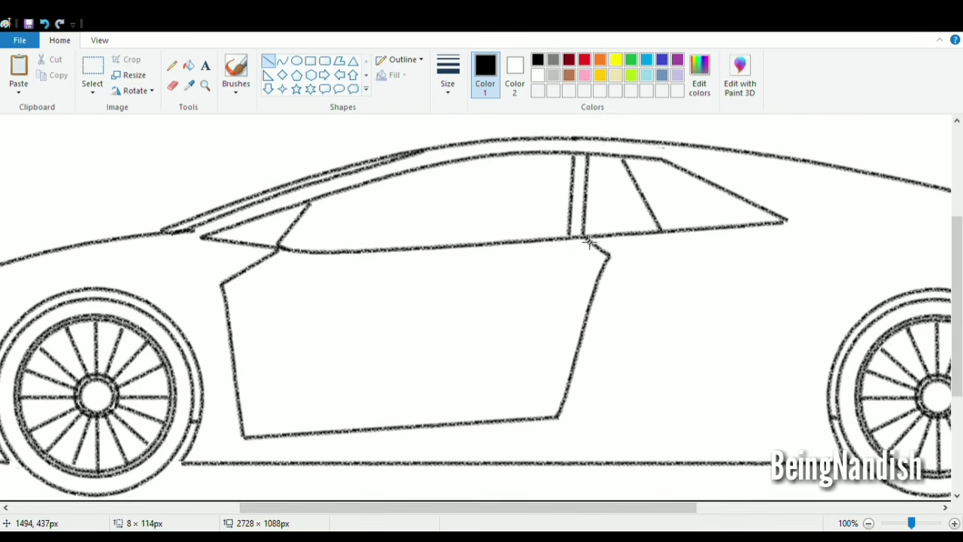
- Draw a curved wing mirror outline with a short stem at the front of the door window
left_click(282, 60)
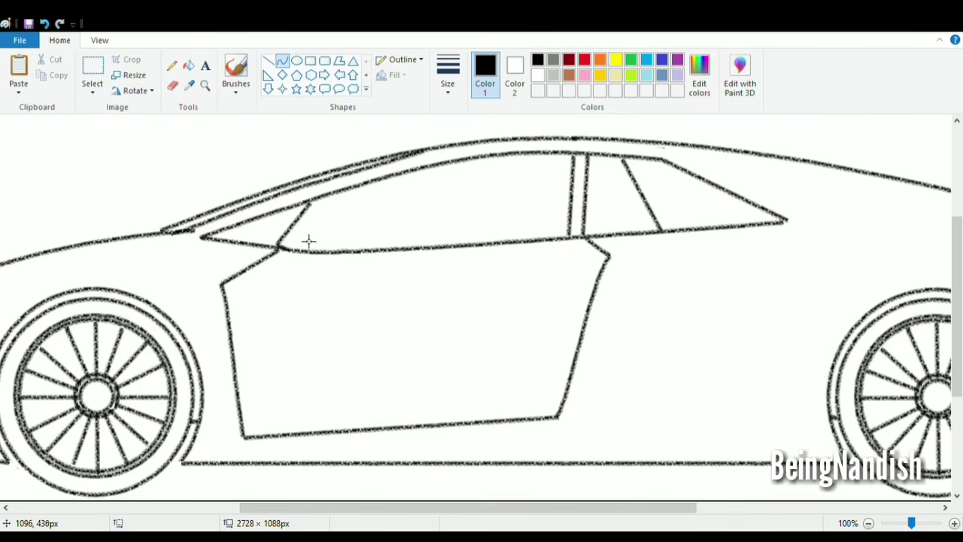
mouse_move(294, 235)
left_mouse_down()
mouse_move(361, 212)
mouse_move(331, 205)
mouse_move(358, 223)
mouse_move(330, 241)
left_mouse_up()
left_click(369, 213)
left_click(283, 74)
key("ctrl+z")
left_click(282, 60)
mouse_move(352, 232)
left_mouse_down()
mouse_move(368, 245)
mouse_move(324, 244)
mouse_move(326, 275)
mouse_move(307, 260)
mouse_move(324, 258)
left_mouse_up()
left_click(411, 220)
- Close the mirror stem's base with a short curve about 23 px wide and erase the window line inside the stem
left_click(268, 61)
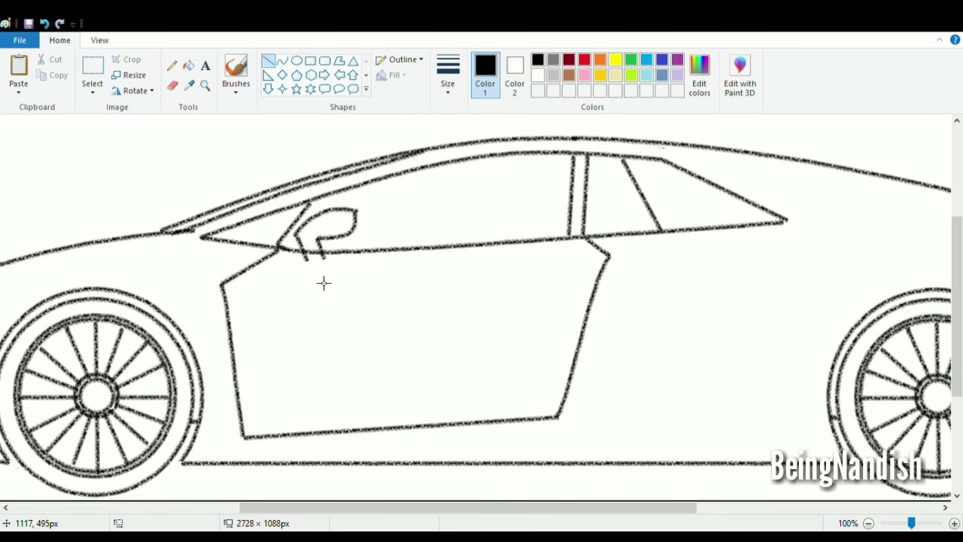
key("ctrl+z")
left_click(282, 60)
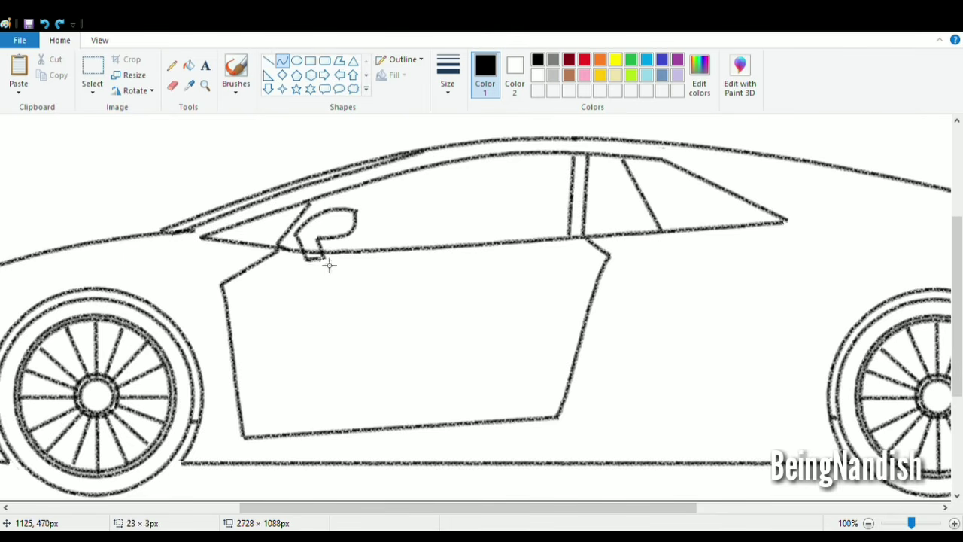
double_click(319, 266)
left_click(173, 87)
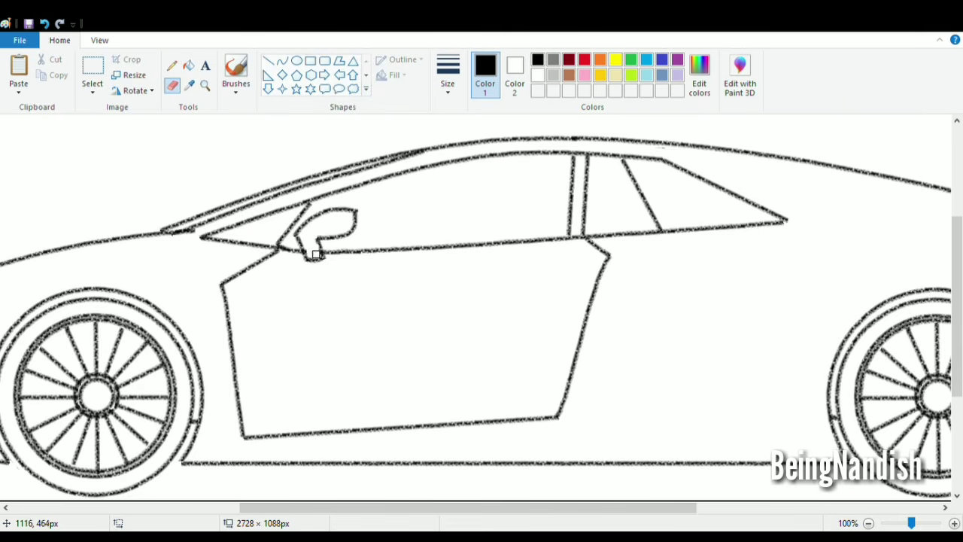
left_click_drag(387, 507, 426, 507)
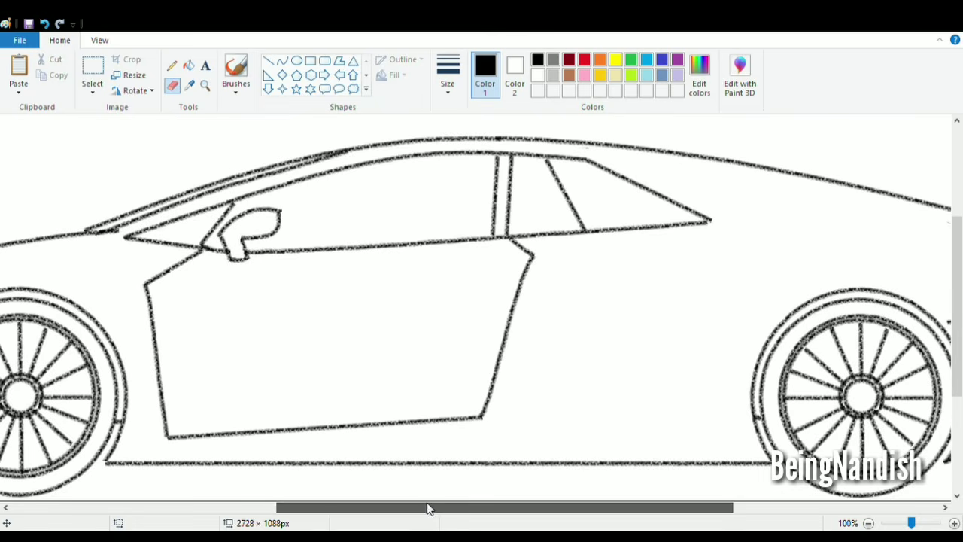
left_click(267, 60)
left_click_drag(120, 464, 246, 450)
left_click(200, 157)
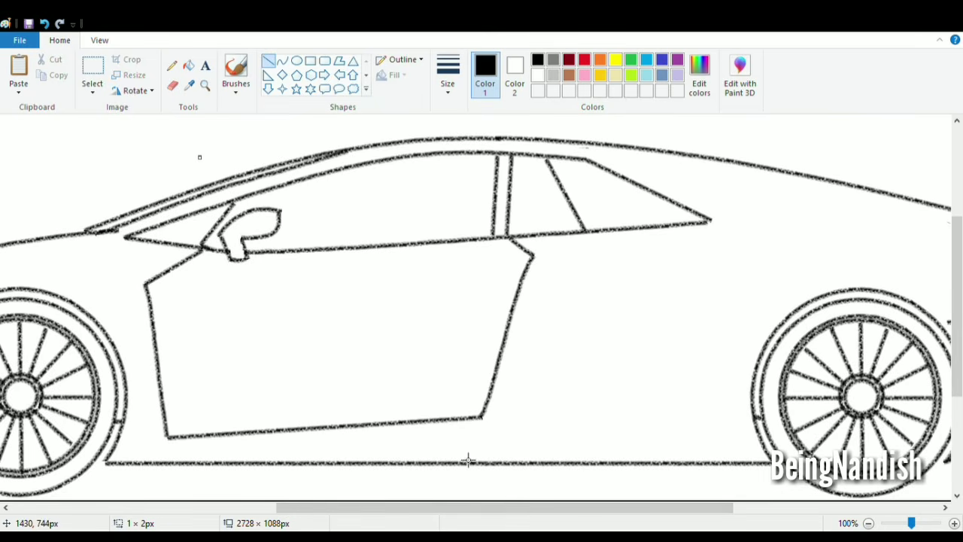
left_click_drag(124, 449, 406, 445)
key("ctrl+z")
- Set a thinner outline and draw a gently rising straight line above the sill from the front wheel to the rear wheel
left_click(450, 81)
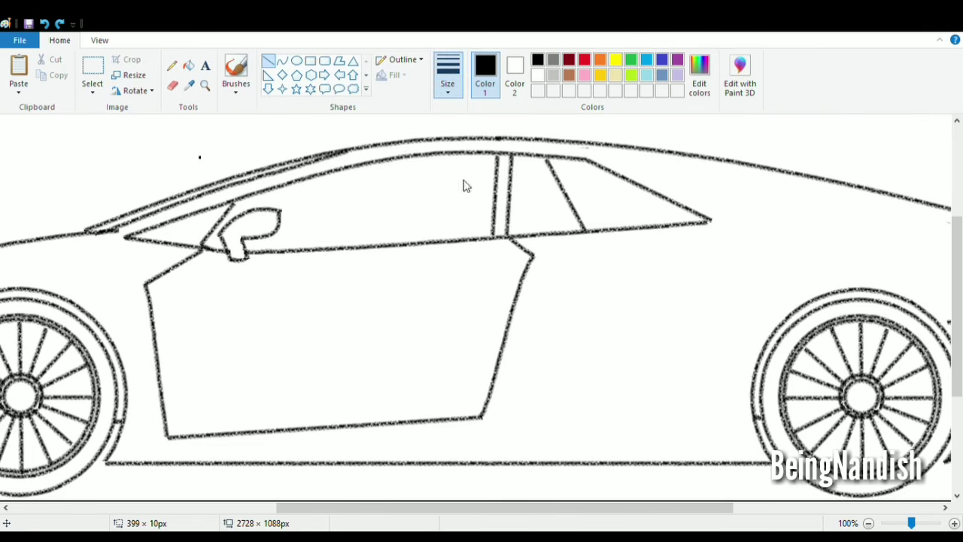
left_click(465, 185)
left_click(400, 61)
left_click_drag(121, 450, 750, 409)
- Draw a long, slightly curved shoulder line about 1246 px wide from the door's upper front corner toward the tail
left_click(281, 60)
left_click_drag(300, 509, 333, 509)
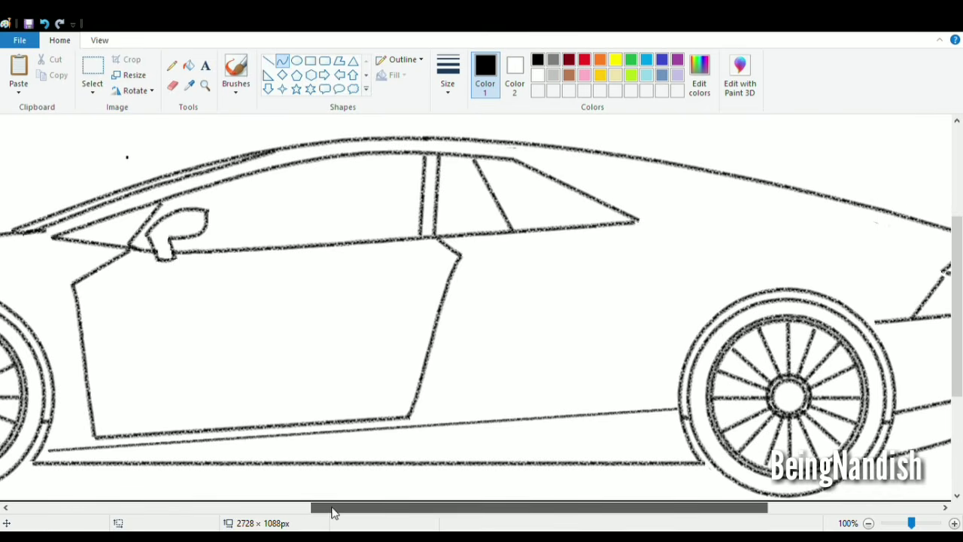
left_click_drag(71, 284, 951, 243)
left_click(768, 239)
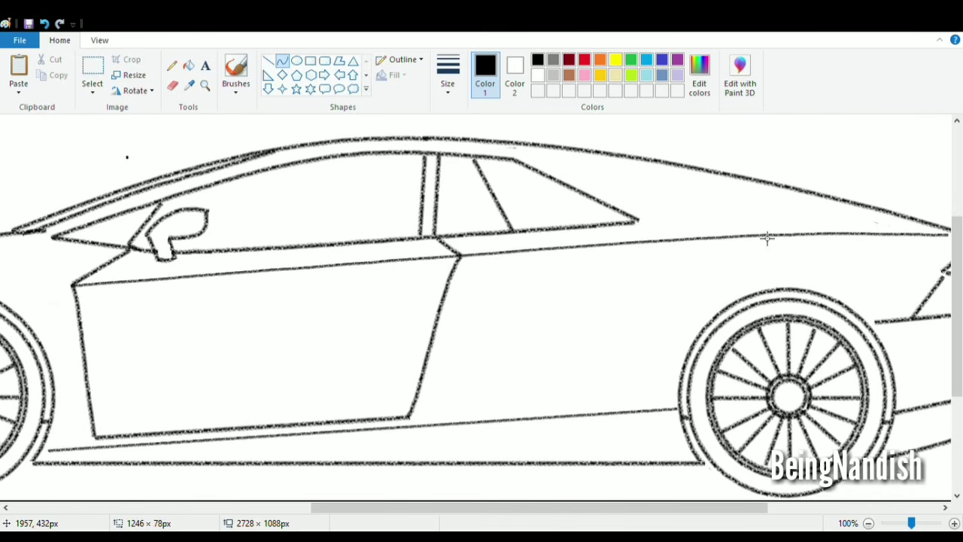
left_click(838, 231)
- Draw a slim door handle just below the shoulder line near the door's rear edge, with a straight top and curved underside
left_click_drag(610, 509, 647, 509)
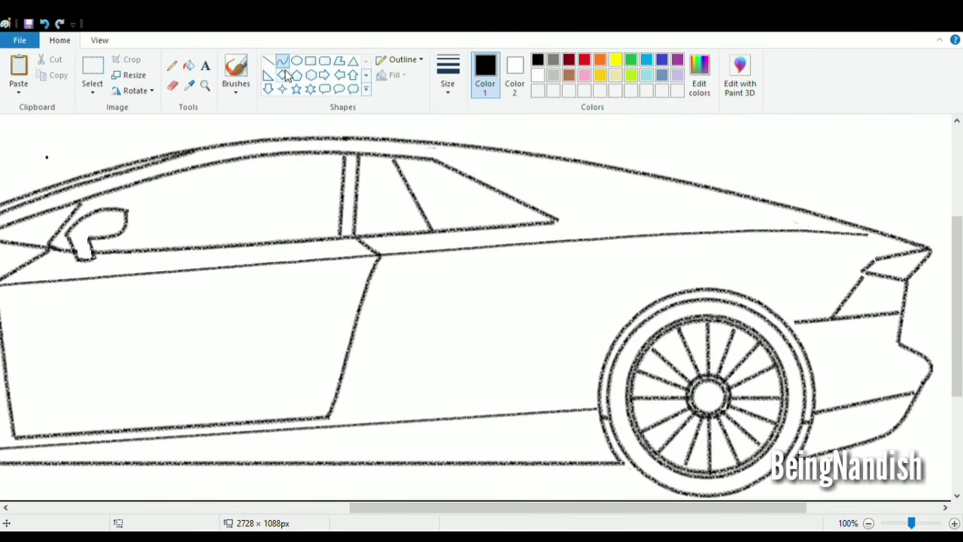
left_click(267, 60)
left_click_drag(309, 264, 364, 259)
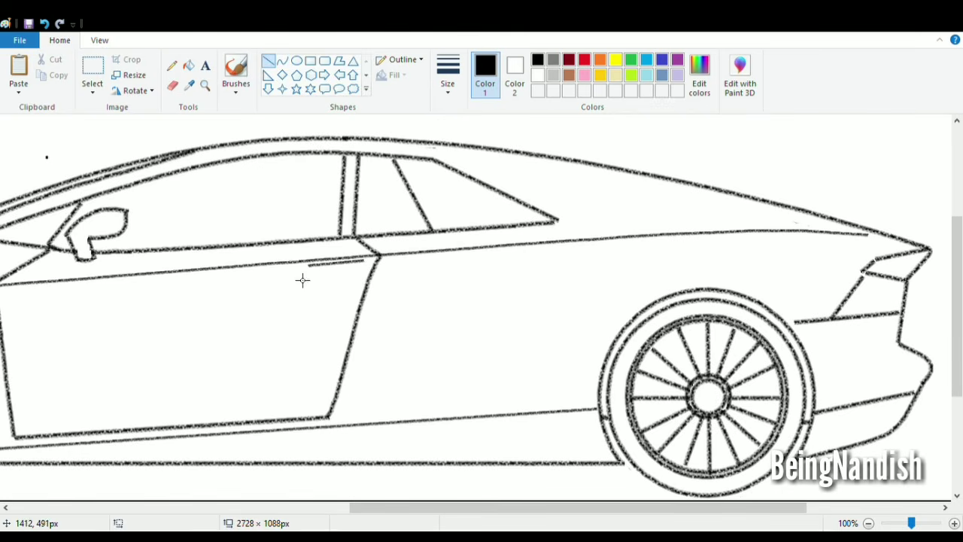
left_click(282, 60)
mouse_move(311, 274)
left_mouse_down()
mouse_move(374, 267)
mouse_move(369, 280)
mouse_move(329, 273)
mouse_move(369, 264)
left_mouse_up()
left_click(268, 60)
- Outline a curved side panel behind the door, sweeping up from the door's lower rear corner and rounding forward under the shoulder line
left_click_drag(415, 507, 448, 507)
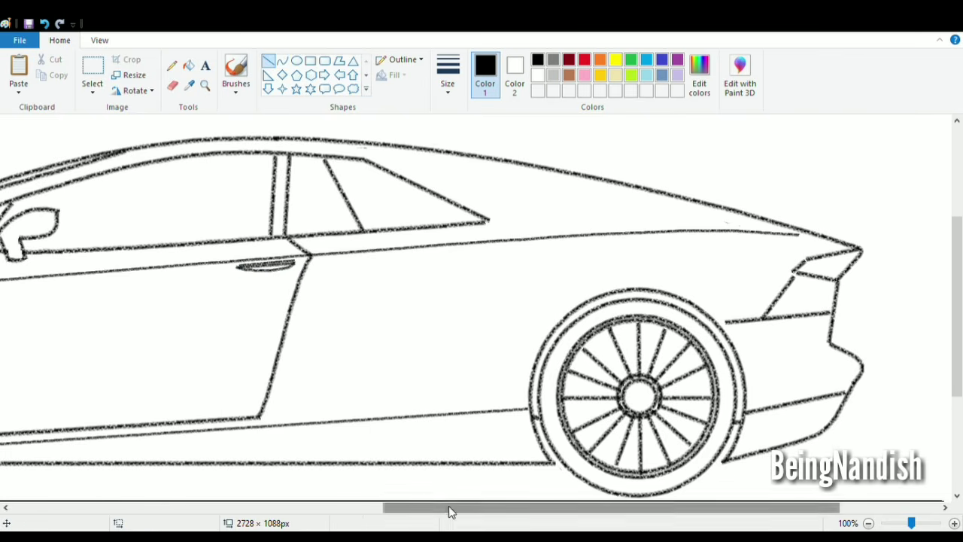
left_click(282, 60)
mouse_move(272, 415)
left_mouse_down()
mouse_move(434, 299)
mouse_move(422, 285)
left_mouse_up()
mouse_move(385, 389)
left_mouse_down()
mouse_move(389, 382)
mouse_move(360, 429)
left_mouse_up()
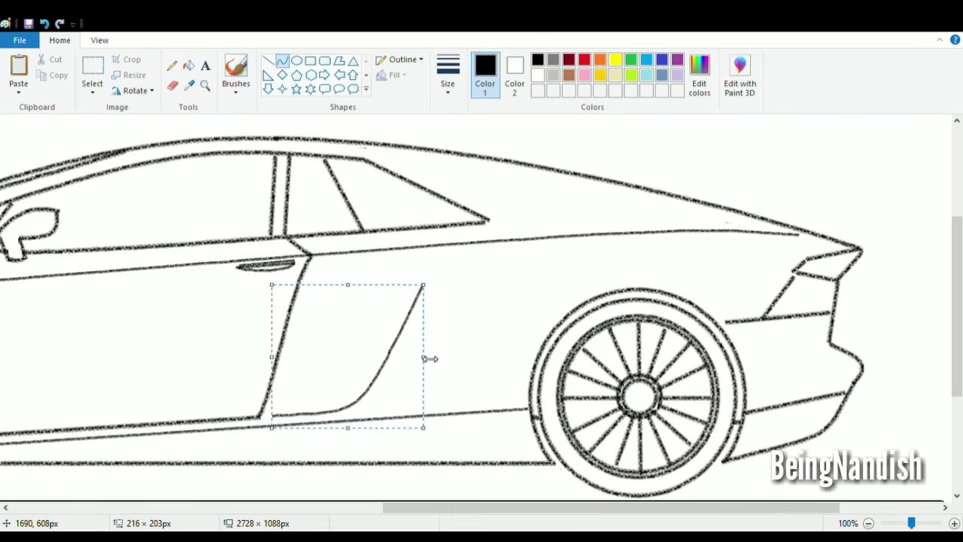
left_click_drag(430, 359, 419, 358)
left_click(426, 284)
left_click_drag(413, 285, 327, 260)
mouse_move(408, 272)
left_mouse_down()
mouse_move(434, 275)
mouse_move(432, 258)
mouse_move(435, 266)
left_mouse_up()
left_click(497, 270)
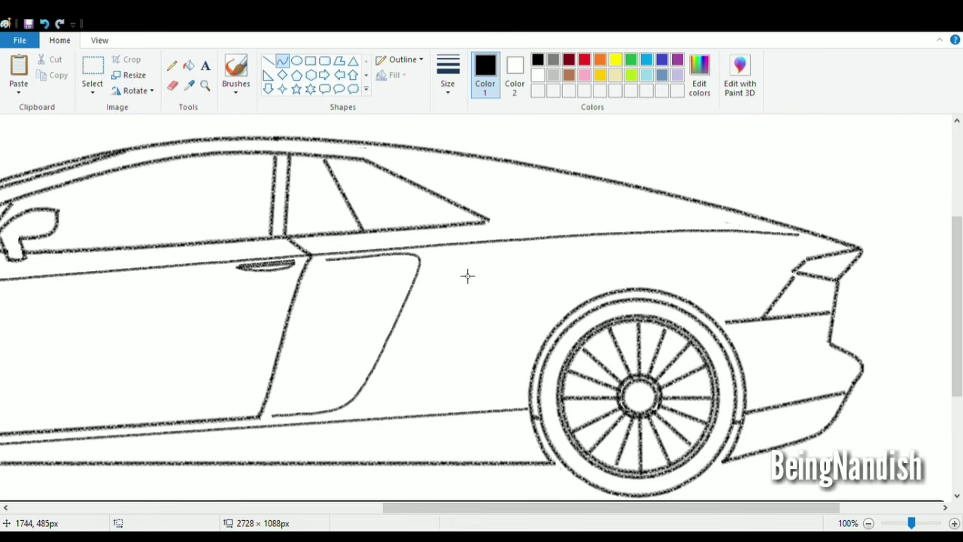
- Draw a shallow curve just beneath the rear roofline, running from behind the side window down to the tail
left_click_drag(471, 508, 560, 522)
mouse_move(280, 162)
left_mouse_down()
mouse_move(581, 225)
mouse_move(429, 192)
mouse_move(479, 194)
left_mouse_up()
left_click_drag(586, 230, 605, 236)
left_click(640, 201)
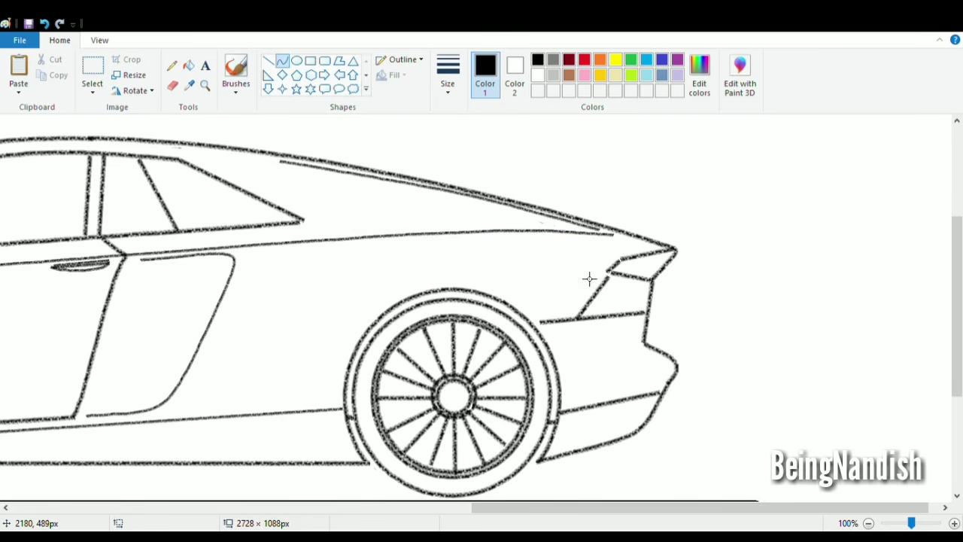
left_click_drag(561, 440, 656, 419)
left_click_drag(657, 419, 764, 288)
left_click(45, 24)
- Draw a slanted straight line across the lower rear bumper and add short detail lines inside and below the tail light
left_click(269, 61)
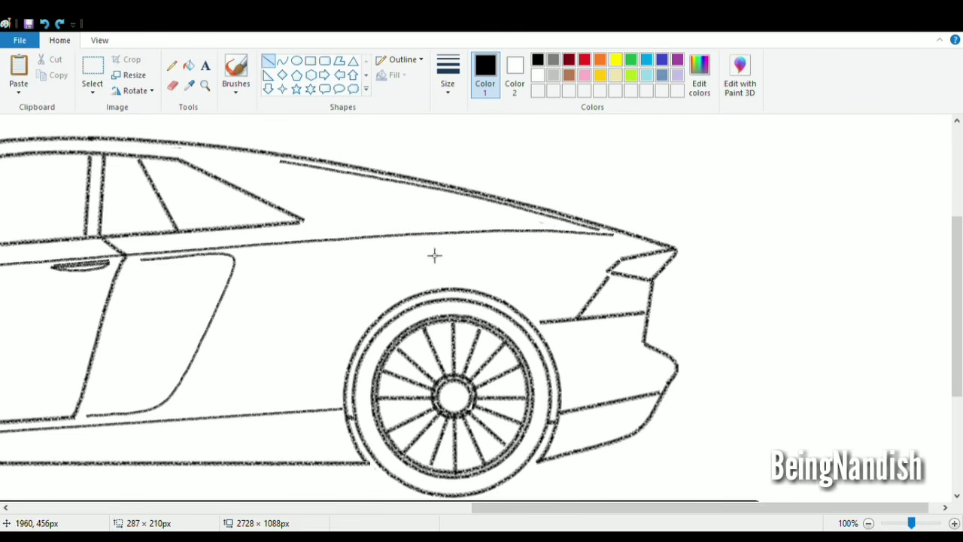
left_click(641, 433)
left_click_drag(554, 436, 644, 418)
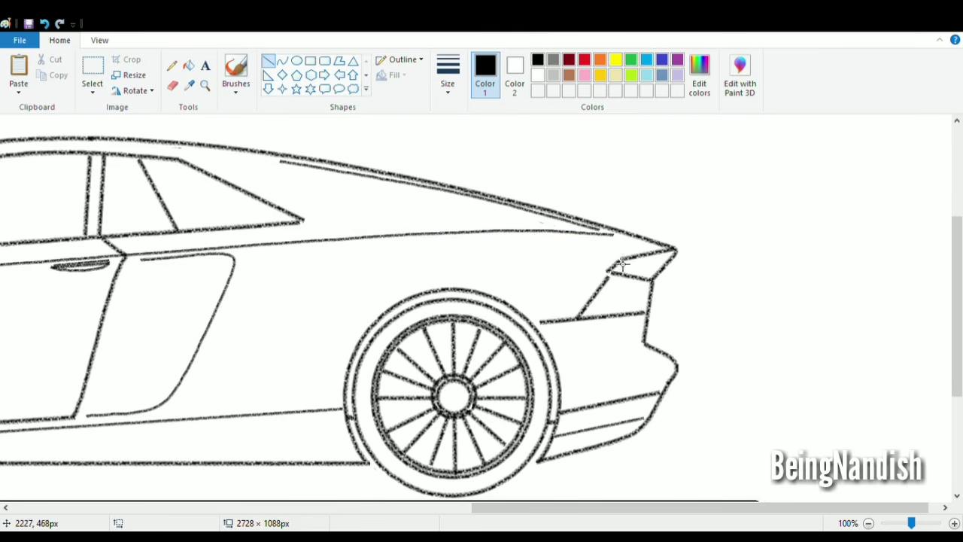
mouse_move(616, 282)
left_mouse_down()
mouse_move(590, 315)
mouse_move(657, 295)
mouse_move(646, 284)
mouse_move(670, 264)
left_mouse_up()
left_click(718, 279)
left_click(699, 243)
- Draw a slanted line behind the rear side window and crease lines from the rear wheel arch to the tail light
left_click_drag(223, 161, 388, 230)
mouse_move(496, 293)
left_mouse_down()
mouse_move(618, 264)
mouse_move(618, 252)
left_mouse_up()
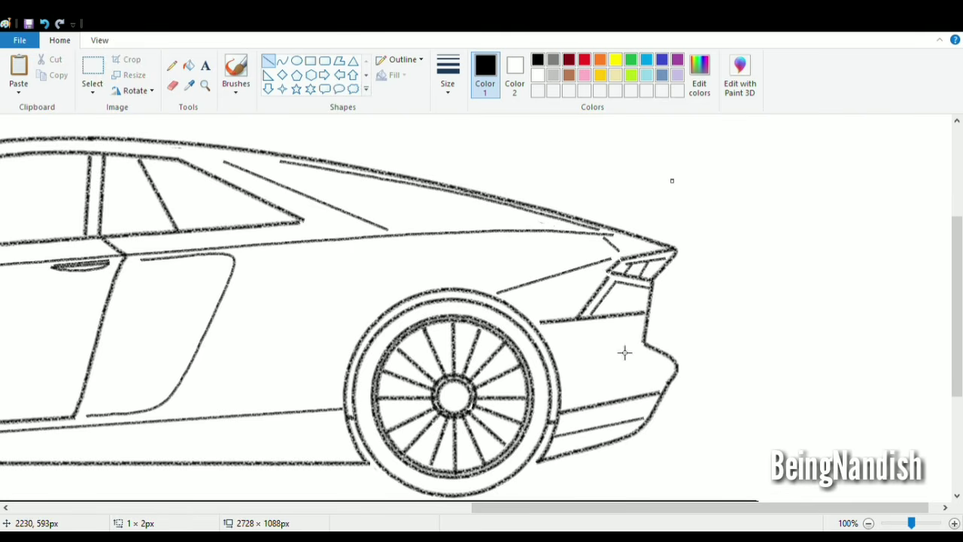
- Erase the stray dot above the windscreen and draw the headlight's curved upper edge beneath the front of the hood
scroll(463, 475, "left", 15)
left_click(172, 85)
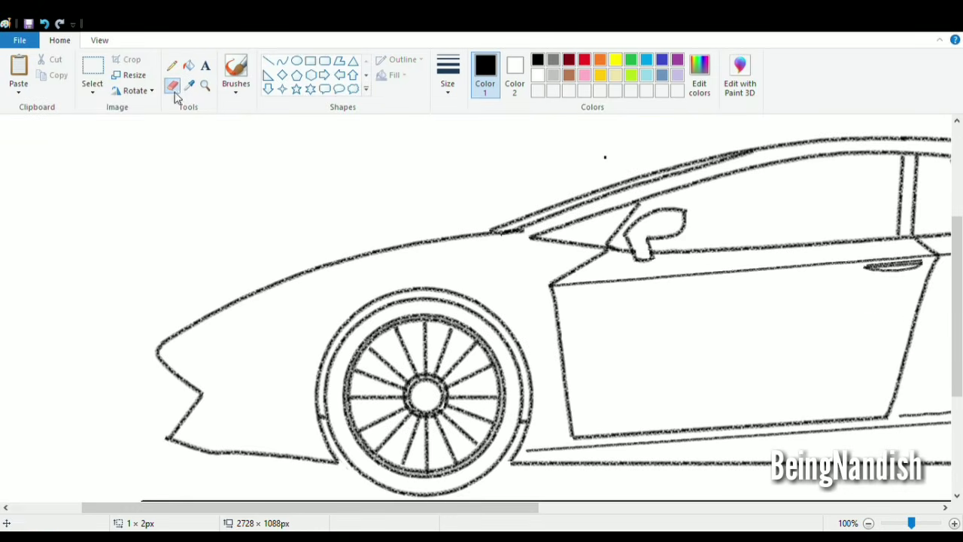
left_click(282, 61)
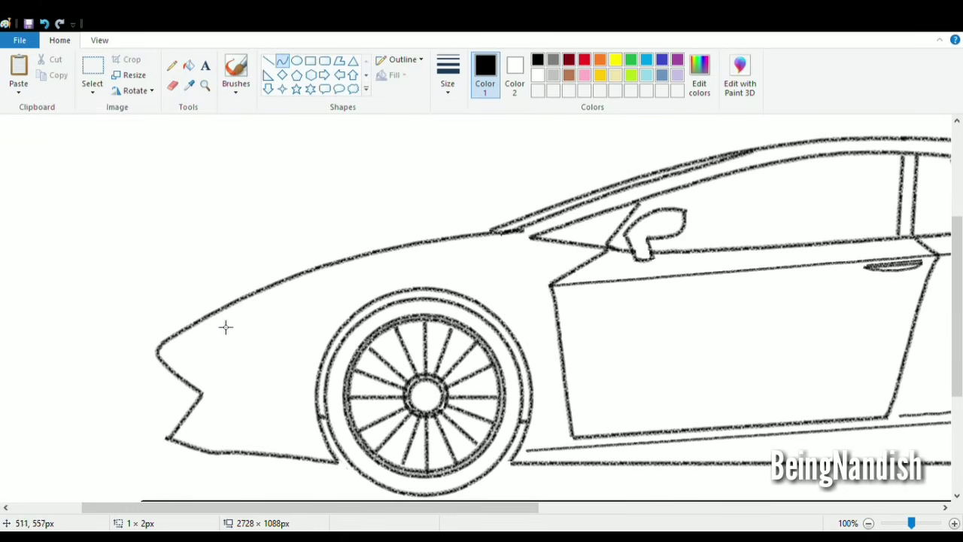
left_click_drag(219, 331, 305, 290)
left_click_drag(253, 310, 241, 314)
left_click_drag(299, 295, 244, 309)
left_click(281, 264)
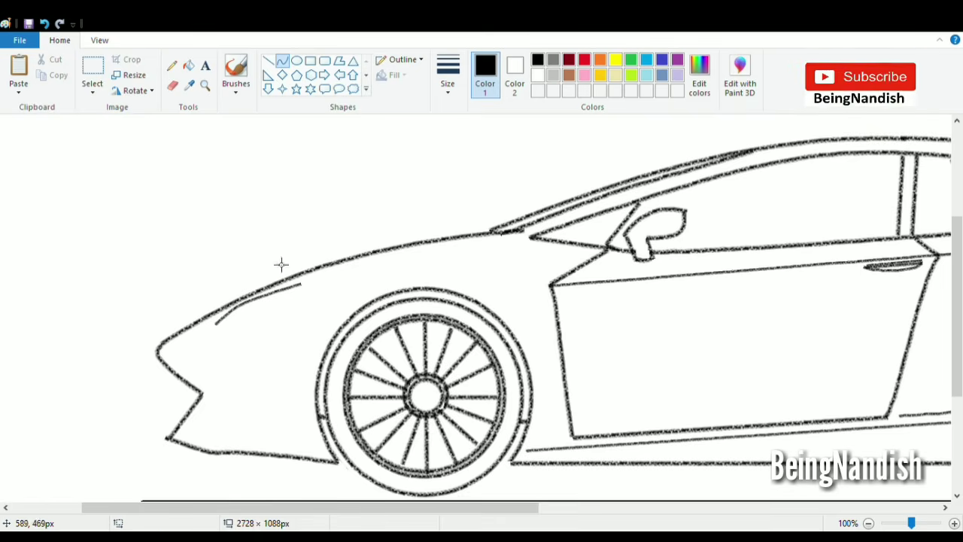
- Close the slim headlight outline with straight lines along its lower edge
left_click(268, 61)
mouse_move(307, 290)
left_mouse_down()
mouse_move(253, 324)
mouse_move(239, 329)
mouse_move(238, 320)
left_mouse_up()
left_click(264, 250)
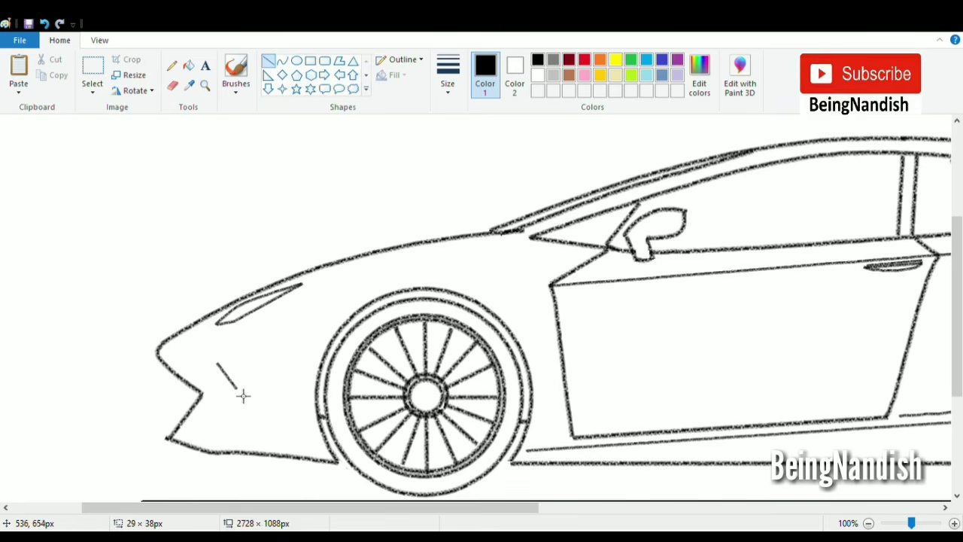
- Draw an angular air vent with an inner frame in the front bumper and a horizontal line from it to the wheel arch
mouse_move(247, 403)
left_mouse_down()
mouse_move(214, 446)
mouse_move(168, 438)
left_mouse_up()
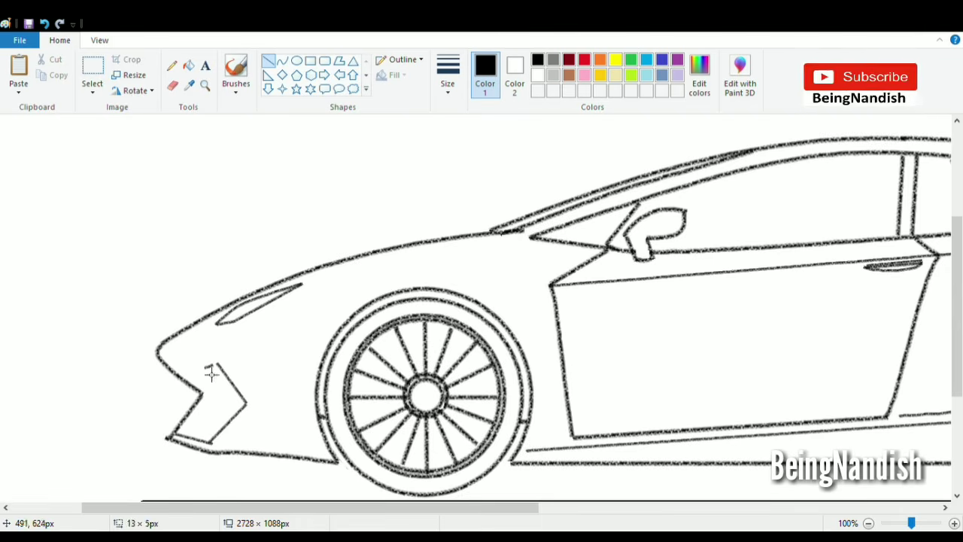
mouse_move(212, 374)
left_mouse_down()
mouse_move(195, 370)
mouse_move(217, 396)
mouse_move(199, 433)
left_mouse_up()
left_click_drag(202, 430, 220, 437)
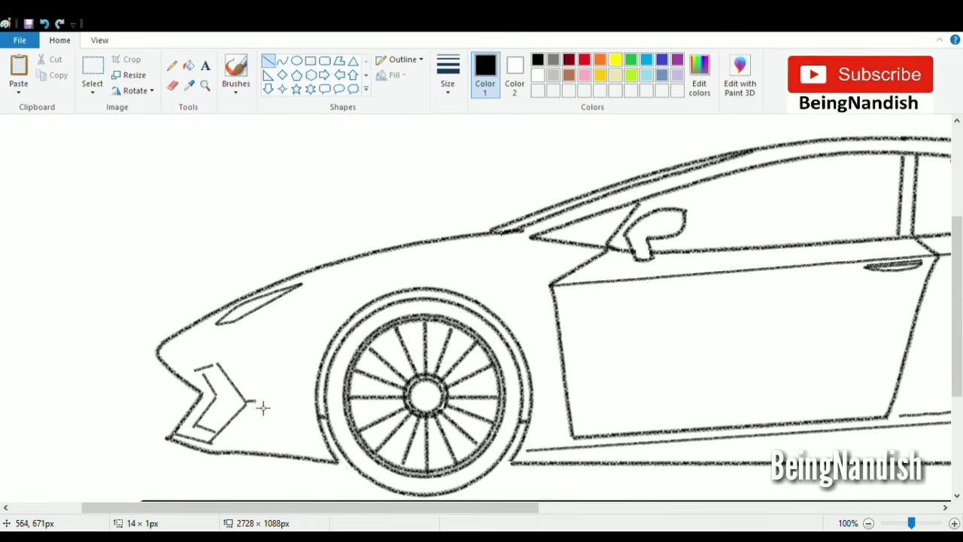
left_click_drag(313, 406, 312, 401)
- Draw a straight line from the headlight to the front wheel arch and a curved crease below it starting at the nose
left_click_drag(241, 319, 364, 310)
left_click(282, 60)
left_click_drag(169, 350, 326, 325)
- Draw a short curved detail line inside the headlight
left_click_drag(252, 316, 250, 236)
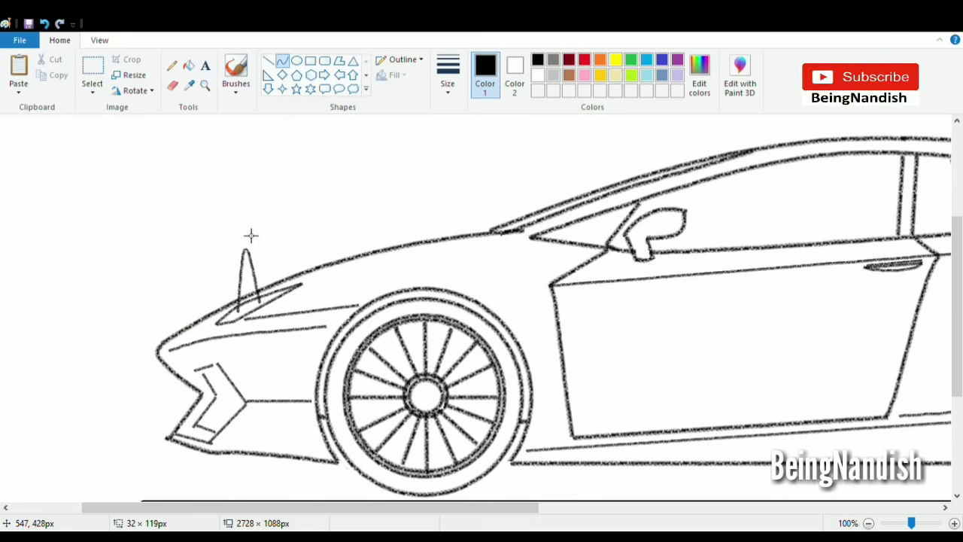
left_click(45, 25)
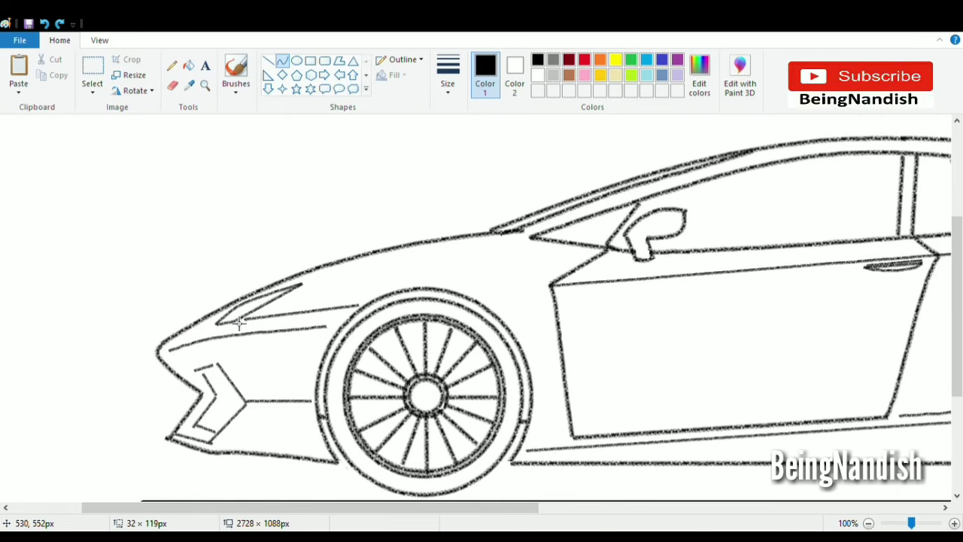
left_click_drag(238, 323, 269, 306)
left_click(251, 315)
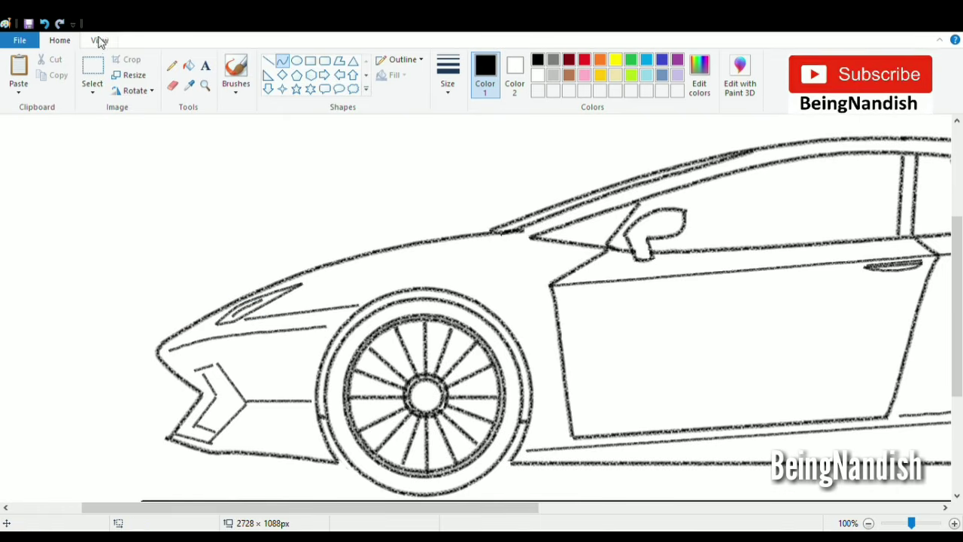
- Show the whole car at 50% zoom and select the Fill with color tool
left_click(99, 40)
left_click(47, 75)
left_click(59, 40)
left_click(188, 66)
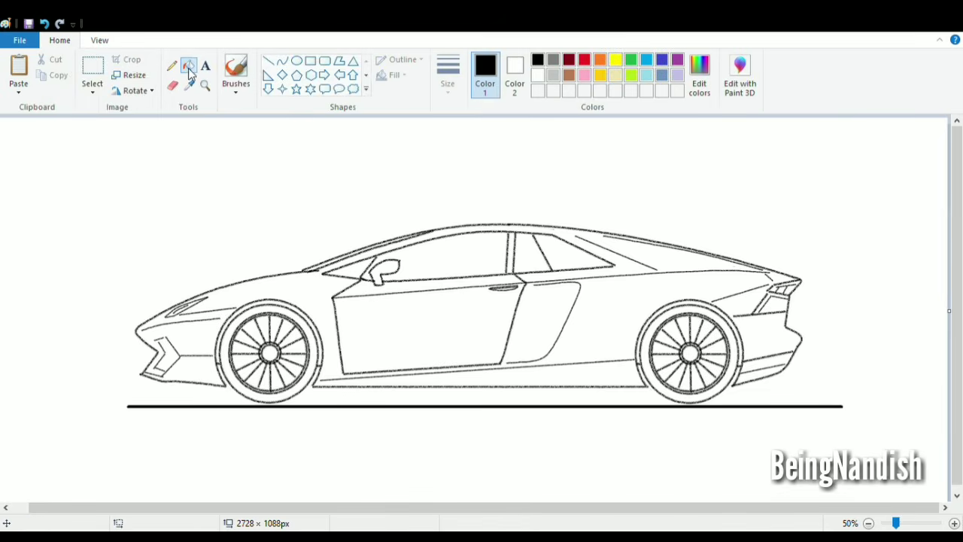